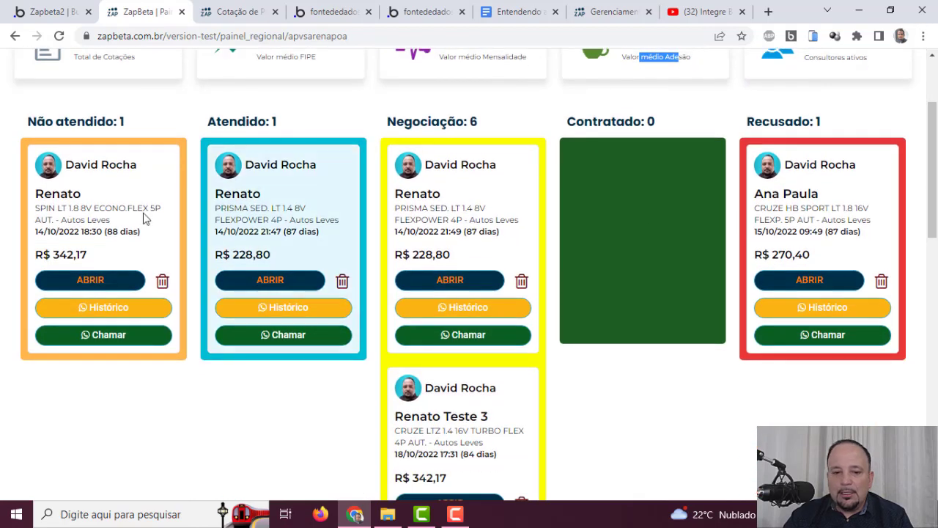
# Compare the published regional dashboard's header and status columns with the painel_regional page in the Bubble editor
pyautogui.moveTo(19, 126); pyautogui.dragTo(115, 125)
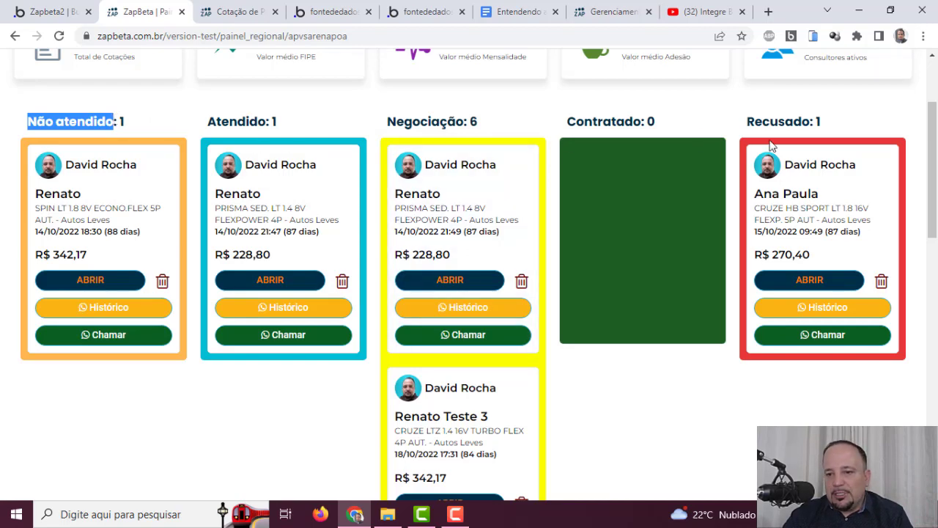
pyautogui.scroll(2, 624, 218)
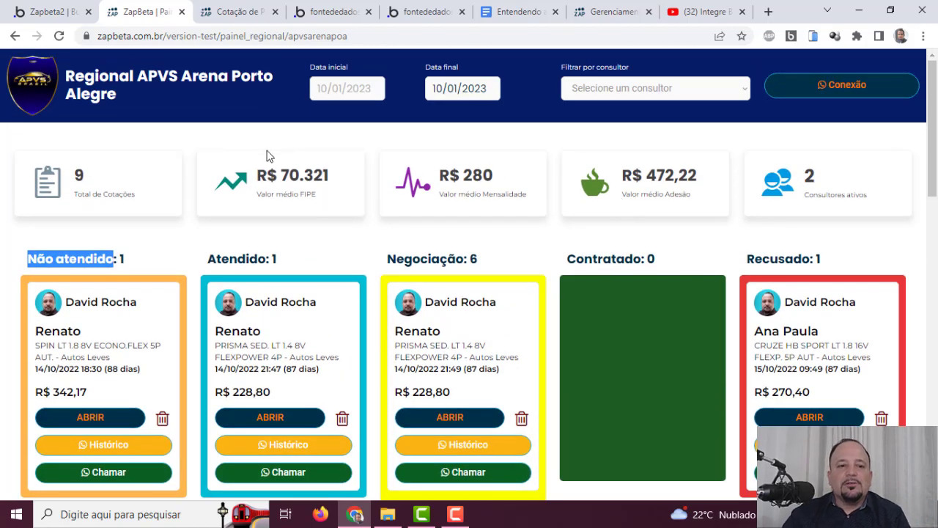
pyautogui.click(45, 7)
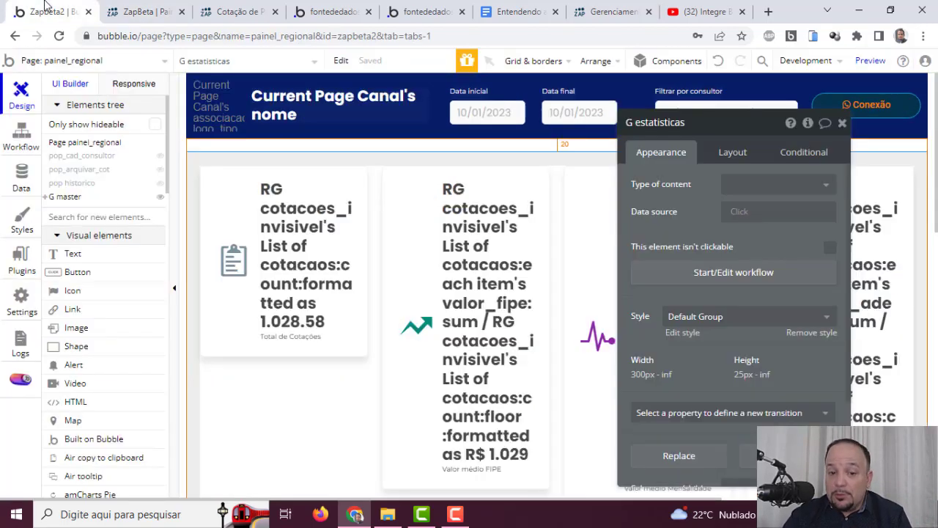
pyautogui.click(115, 146)
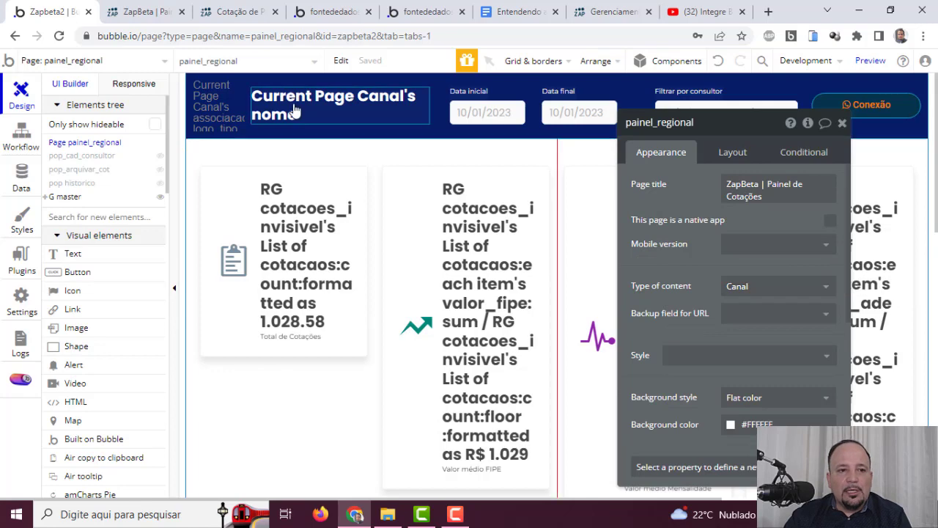
pyautogui.click(139, 13)
pyautogui.moveTo(139, 103); pyautogui.dragTo(61, 83)
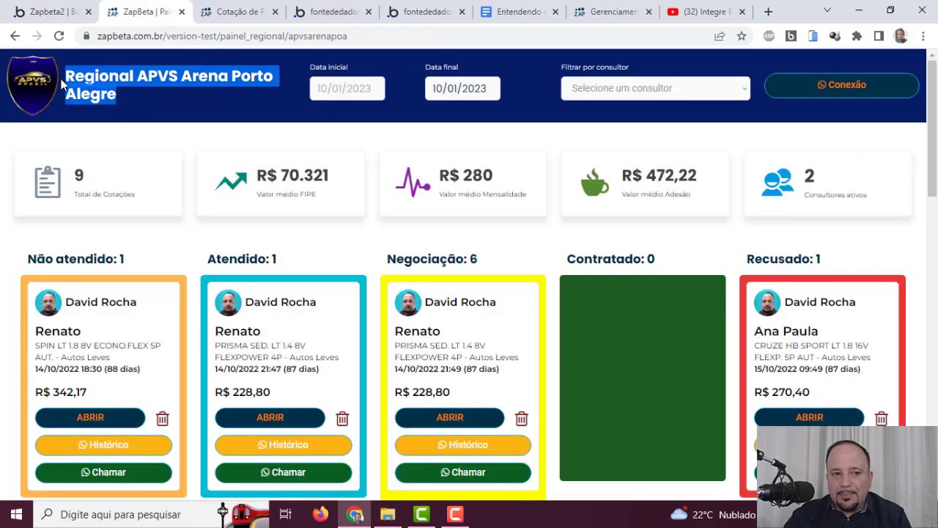
pyautogui.click(46, 13)
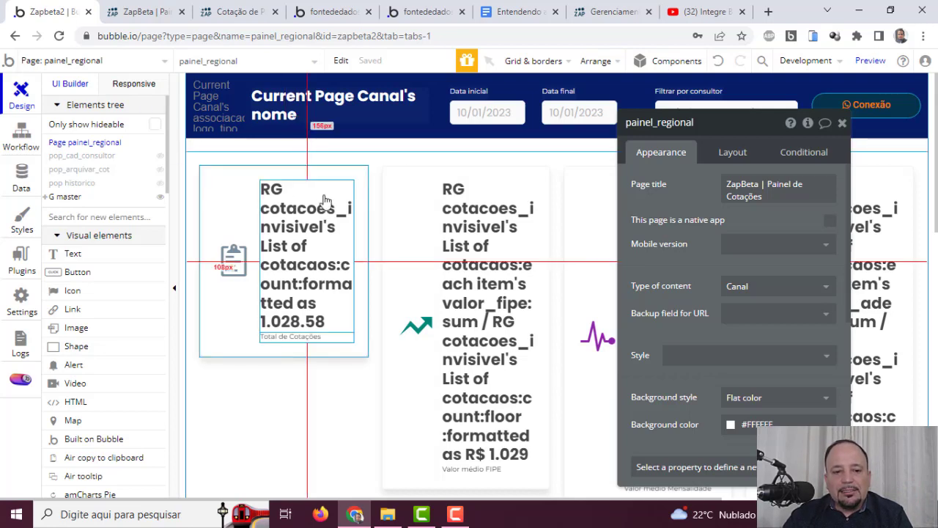
# Examine the dynamic expression behind the Total de Cotações number, keeping the statistics cards in view
pyautogui.click(302, 247)
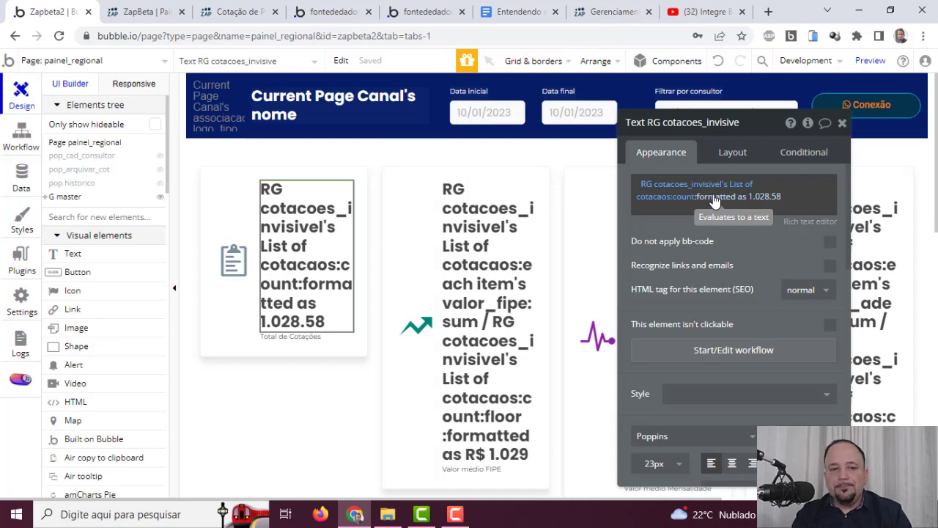
pyautogui.click(686, 192)
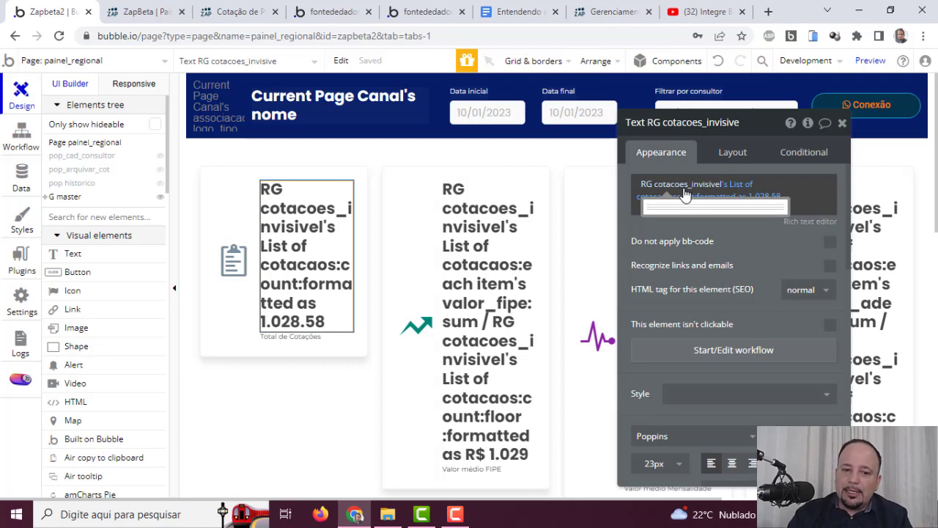
pyautogui.click(675, 242)
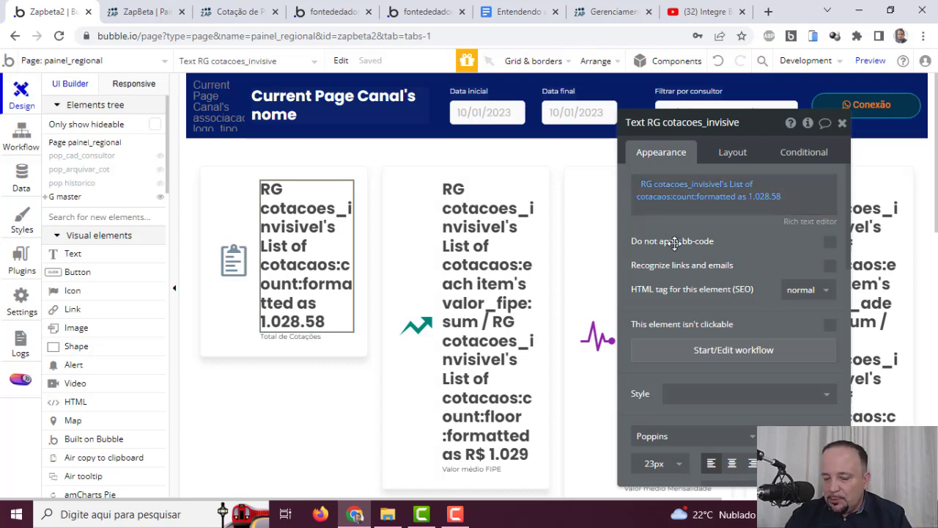
pyautogui.click(472, 268)
pyautogui.moveTo(711, 266); pyautogui.dragTo(57, 255)
pyautogui.click(295, 233)
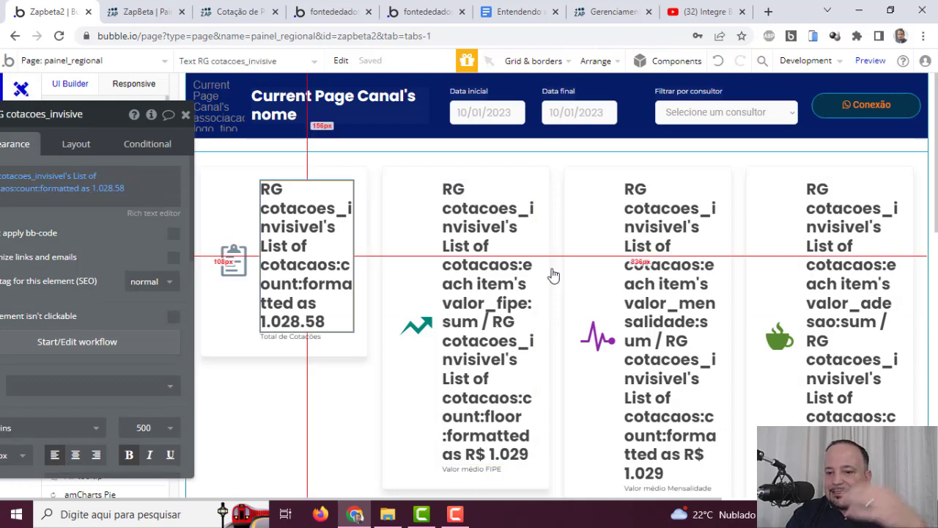
# Examine the expressions behind the average FIPE, Mensalidade and Adesão values in the statistics cards
pyautogui.moveTo(101, 232); pyautogui.dragTo(146, 237)
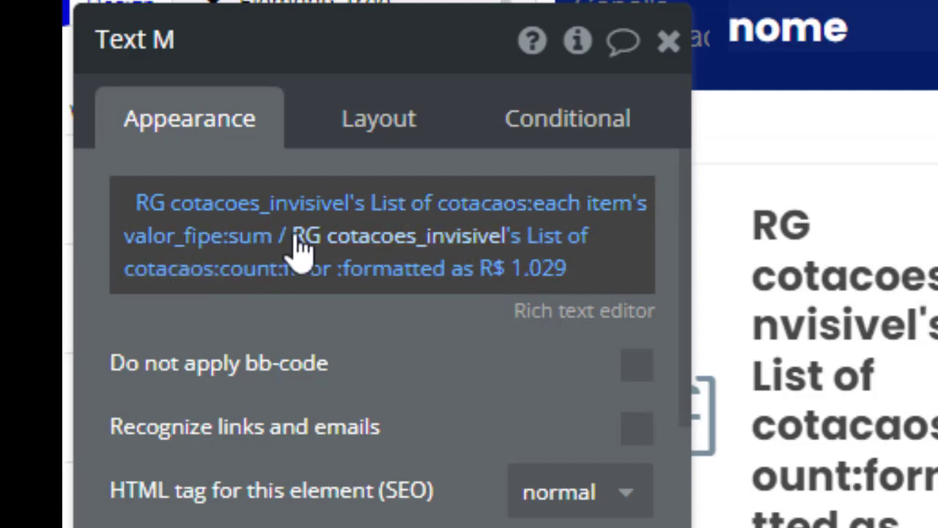
pyautogui.click(419, 256)
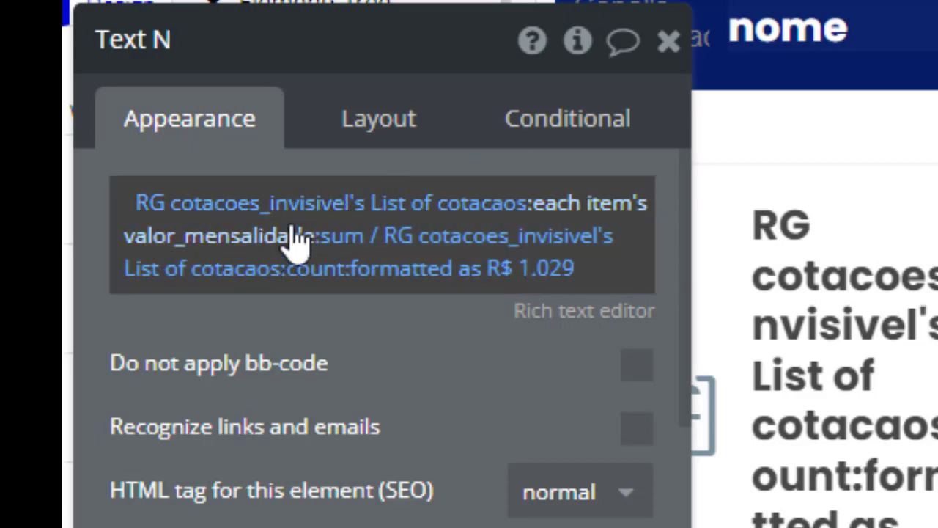
pyautogui.click(517, 249)
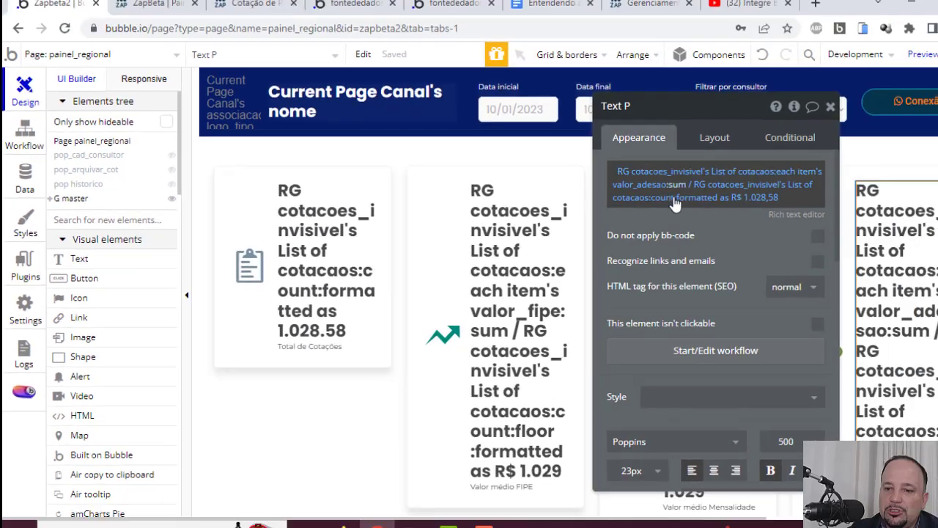
pyautogui.moveTo(689, 227); pyautogui.dragTo(546, 229)
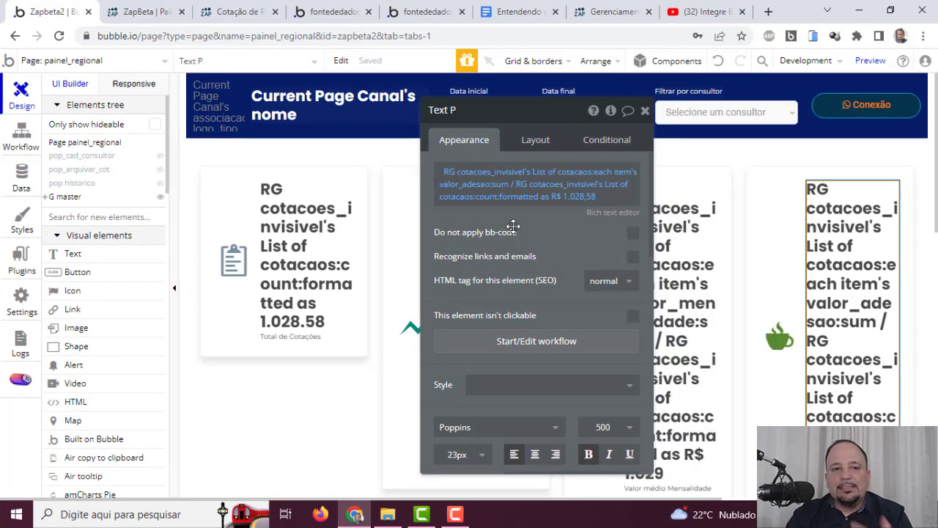
# Find the RG cotacoes_invisivel repeating group and check its layout and page-load visibility settings
pyautogui.click(234, 68)
pyautogui.write('rg')
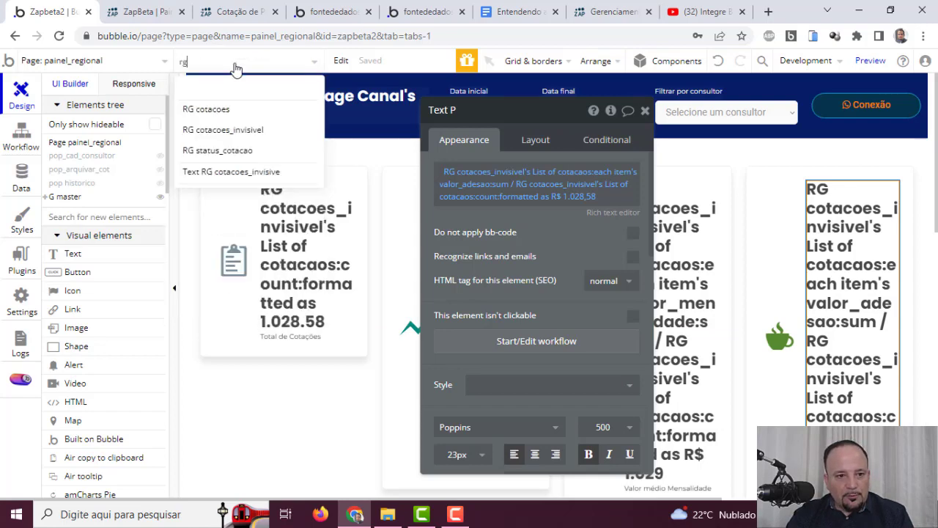
pyautogui.click(249, 136)
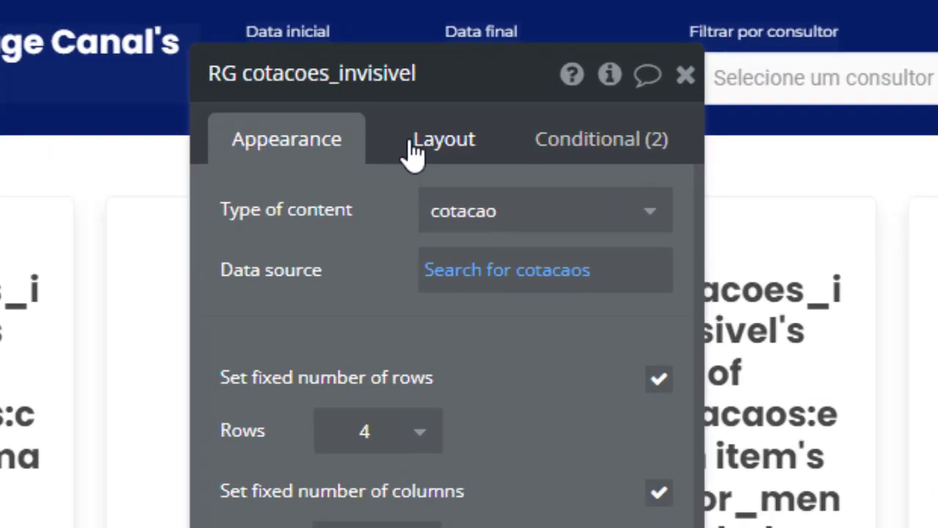
pyautogui.click(535, 139)
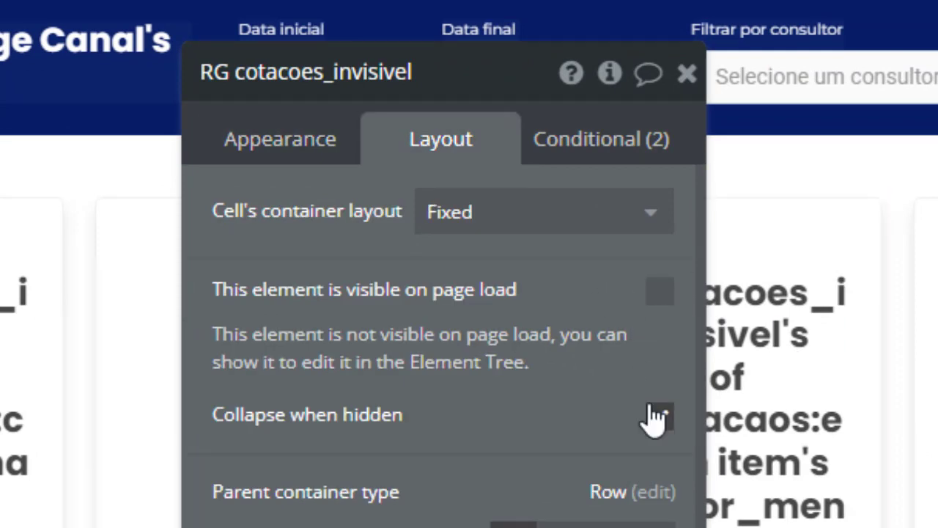
# Review the constraints and sorting of the cotacaos search that feeds RG cotacoes_invisivel
pyautogui.click(308, 147)
pyautogui.click(489, 278)
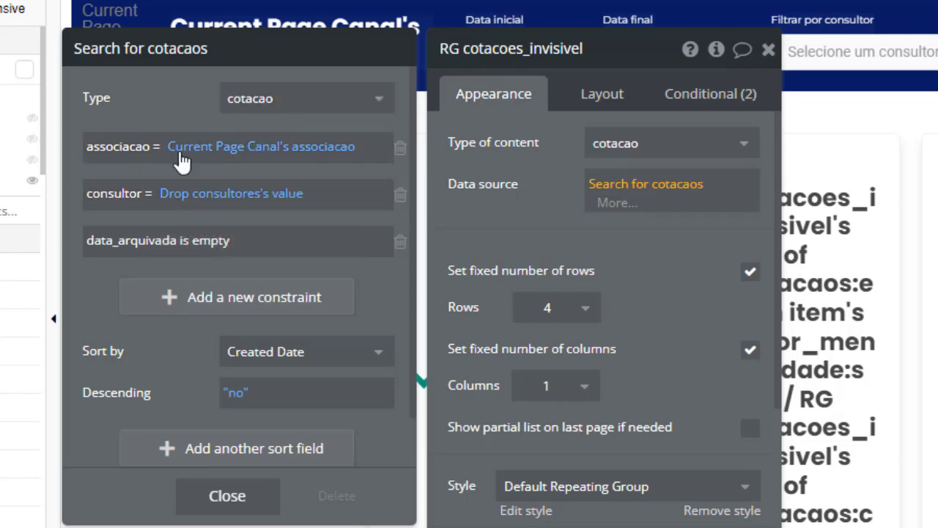
pyautogui.scroll(-2, 312, 446)
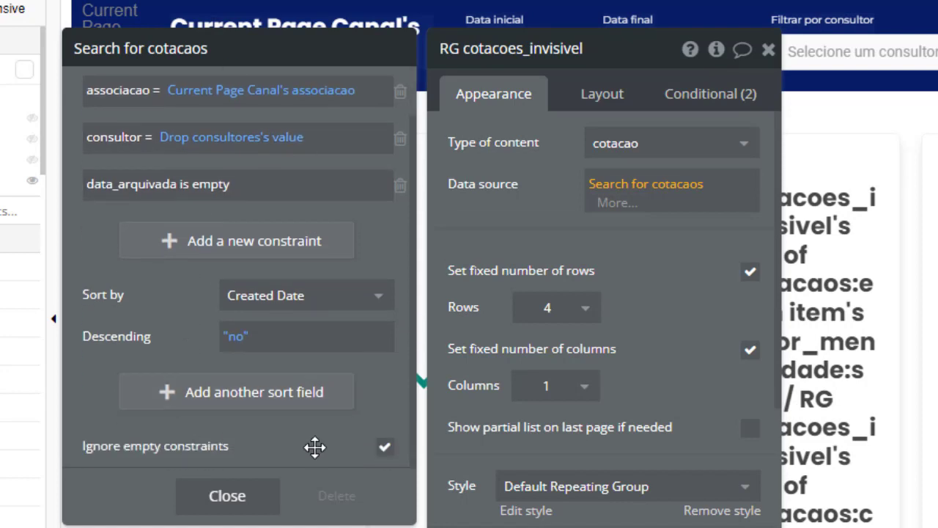
pyautogui.scroll(2, 236, 329)
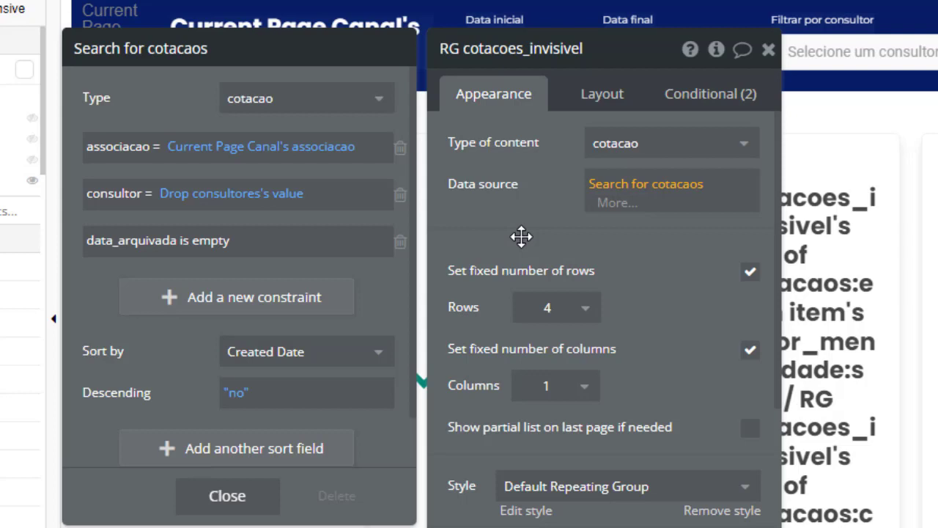
pyautogui.click(521, 237)
pyautogui.moveTo(493, 191); pyautogui.dragTo(712, 193)
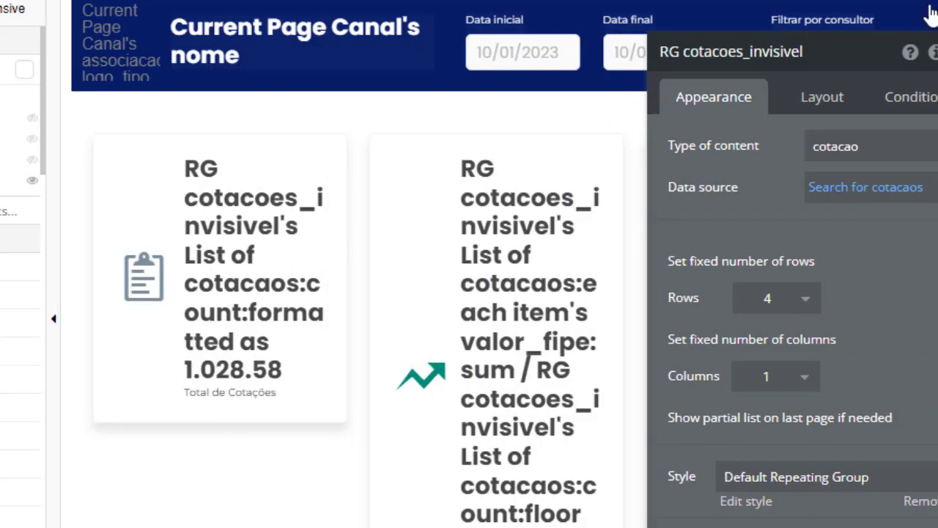
# Replace the count in the Total de Cotações expression with the :filtered operator and add a new filter constraint
pyautogui.click(261, 216)
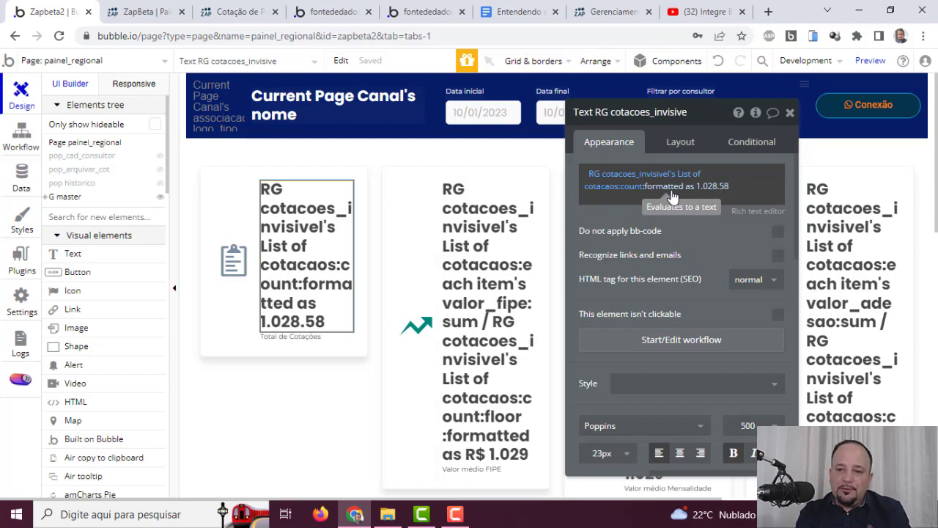
pyautogui.click(622, 186)
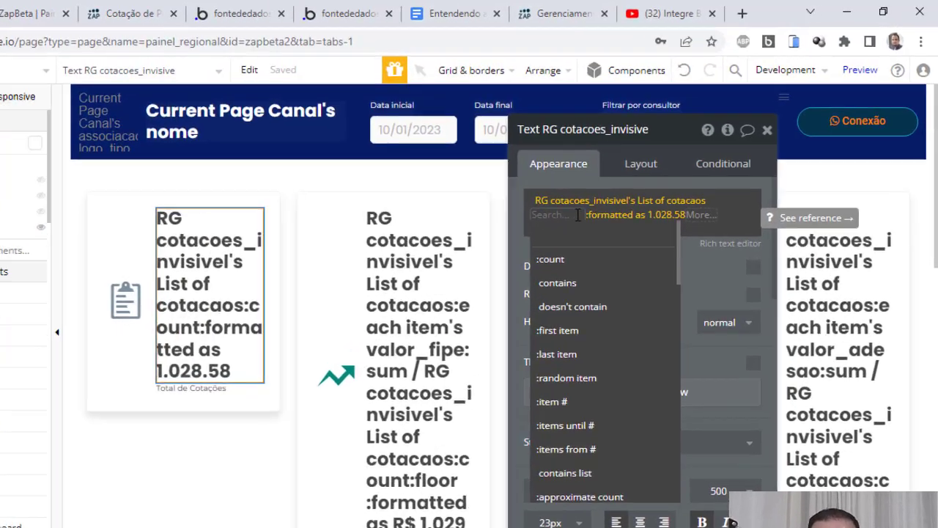
pyautogui.write('fi')
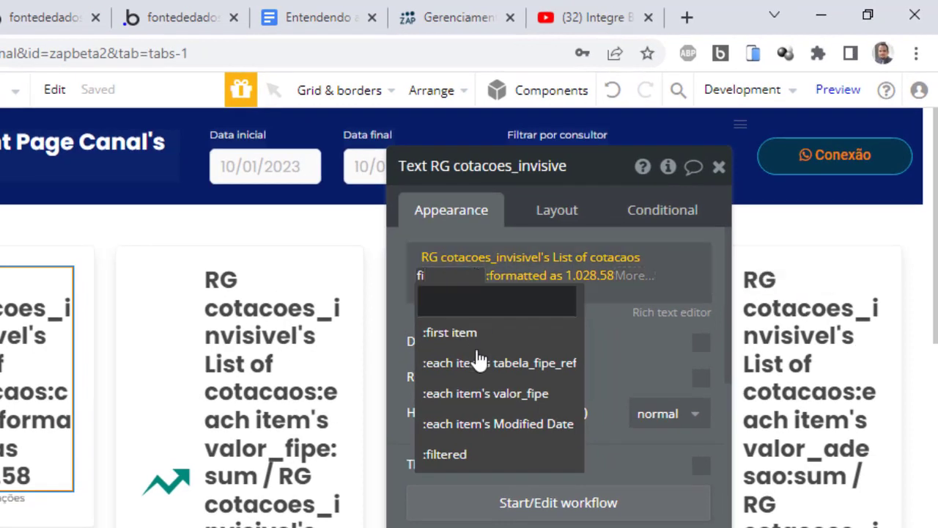
pyautogui.click(470, 454)
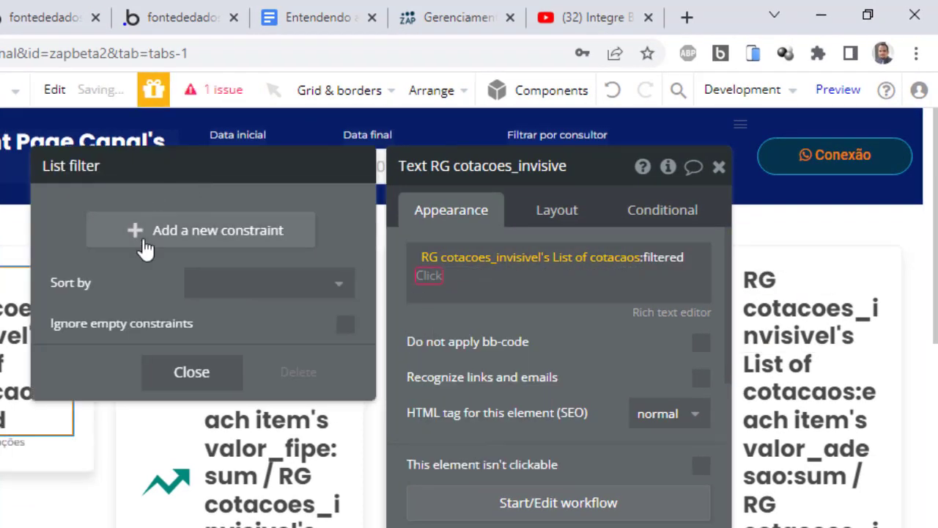
pyautogui.click(227, 233)
pyautogui.click(73, 221)
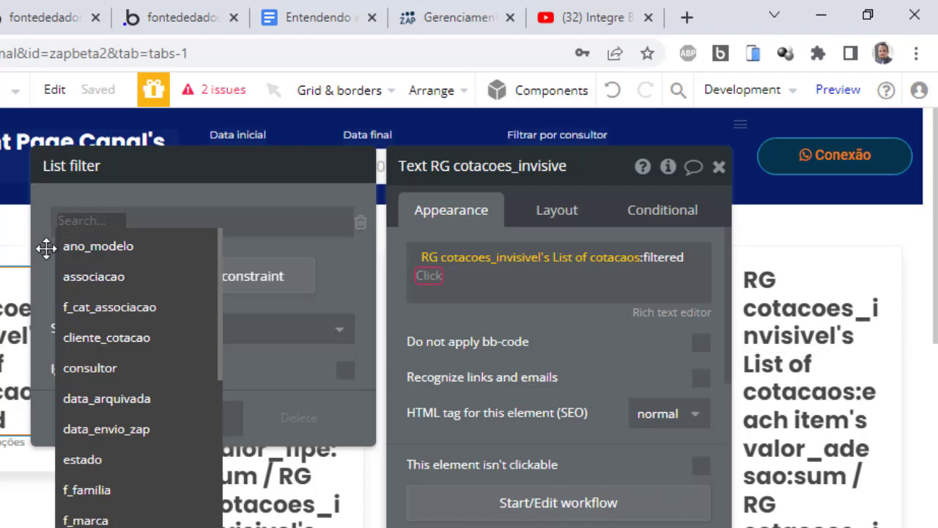
# Set the G total group's type of content to User and its data source to Current User
pyautogui.click(73, 301)
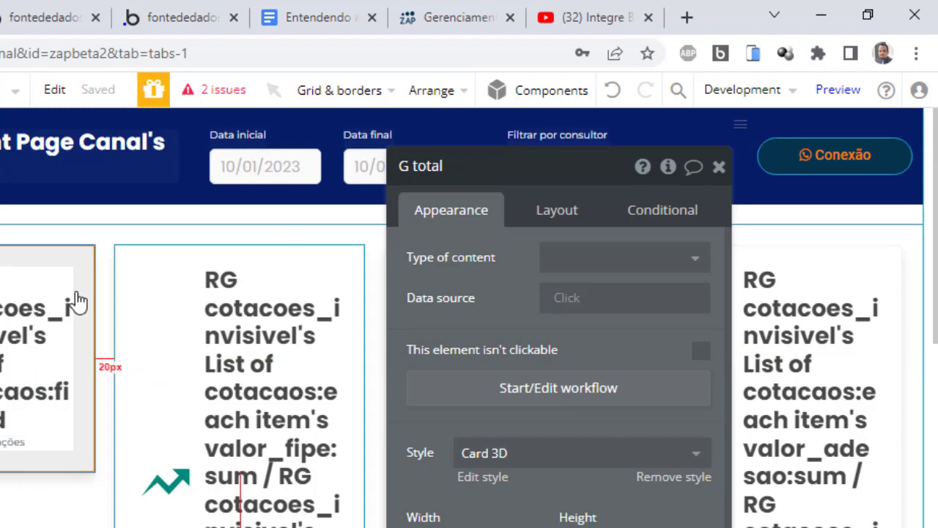
pyautogui.click(601, 267)
pyautogui.click(557, 323)
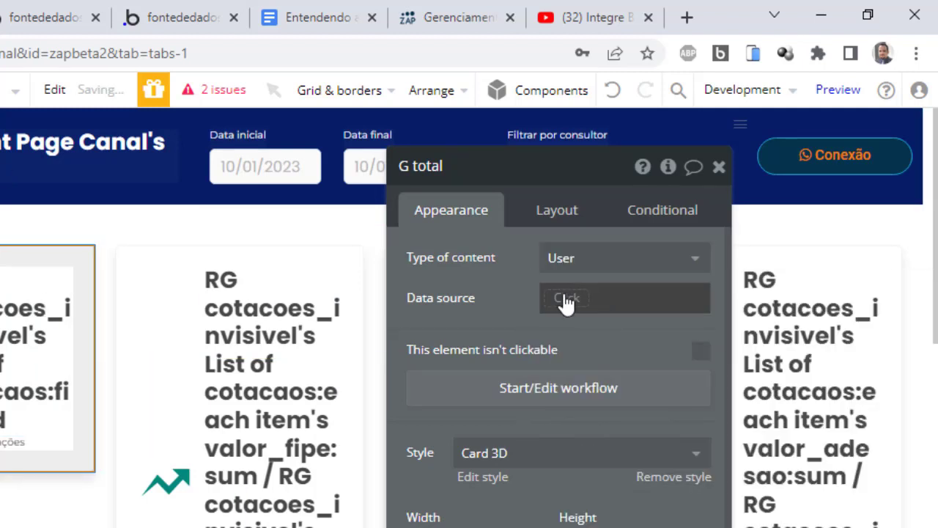
pyautogui.click(565, 300)
pyautogui.click(595, 387)
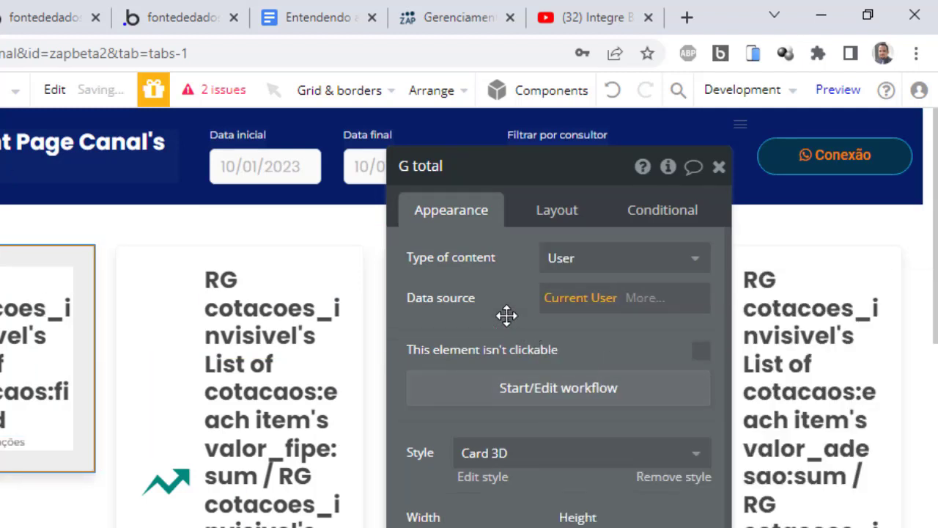
# Start the list filter constraint of the Total de Cotações text with the consultor field and the = operator
pyautogui.click(110, 310)
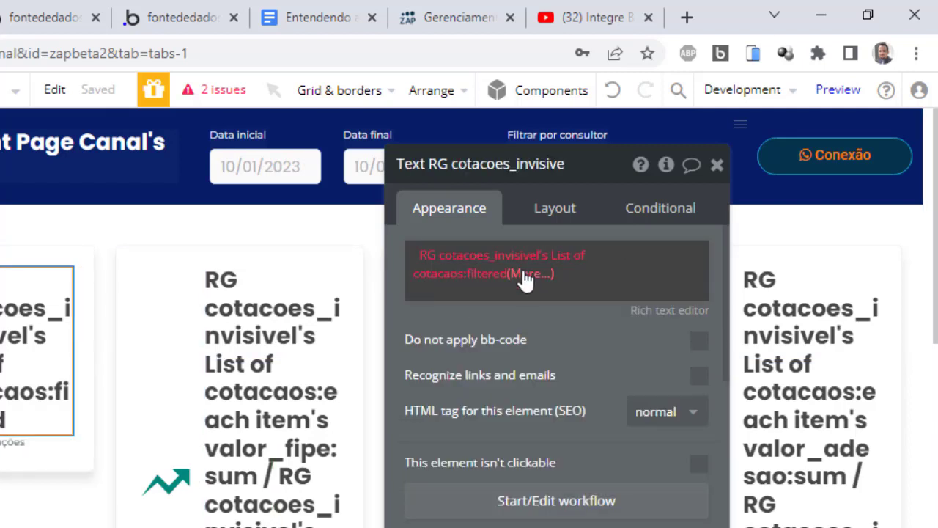
pyautogui.click(486, 274)
pyautogui.click(79, 221)
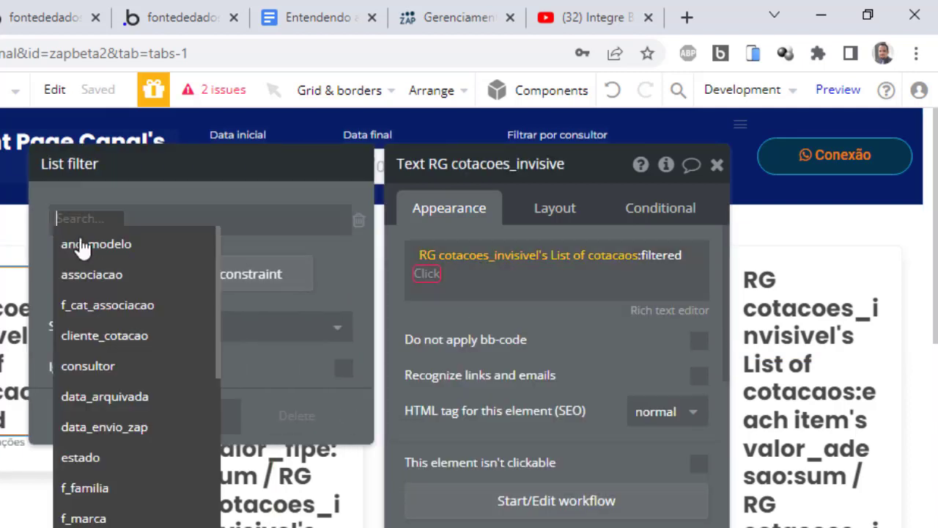
pyautogui.click(209, 364)
pyautogui.click(142, 233)
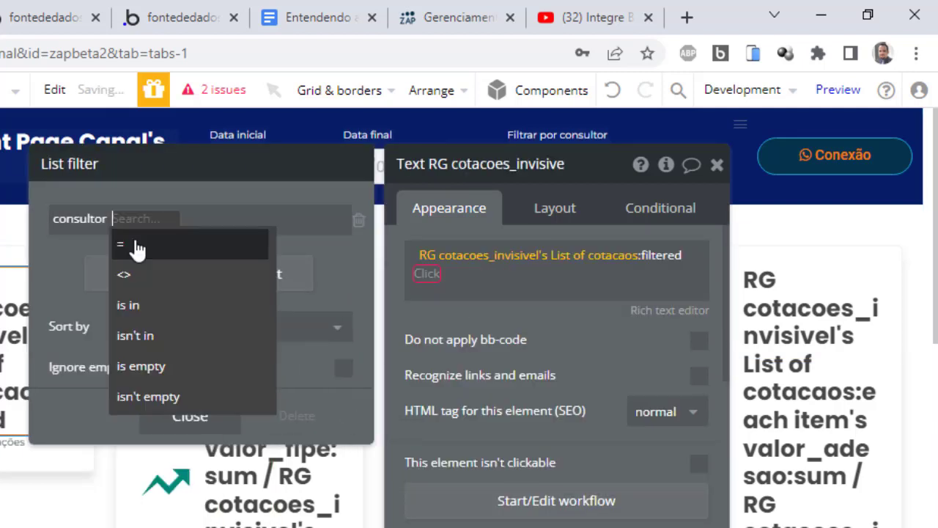
pyautogui.click(136, 242)
pyautogui.click(134, 227)
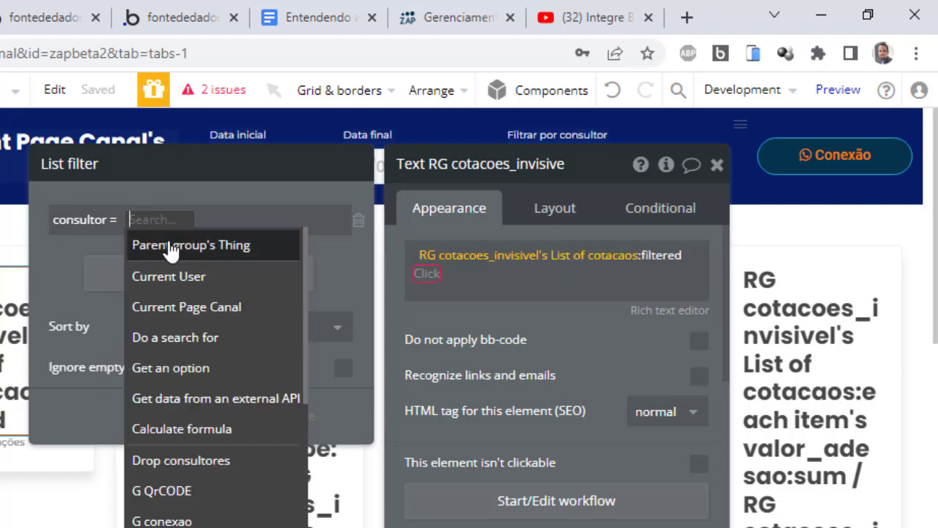
# Complete the consultor constraint of the Total de Cotações text's list filter with G total's User as its value
pyautogui.click(76, 459)
pyautogui.doubleClick(442, 169)
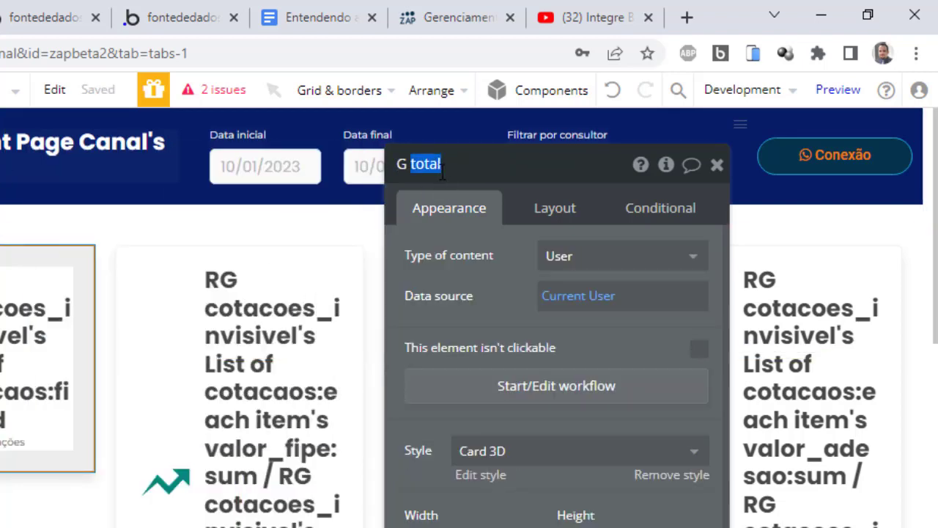
pyautogui.click(77, 260)
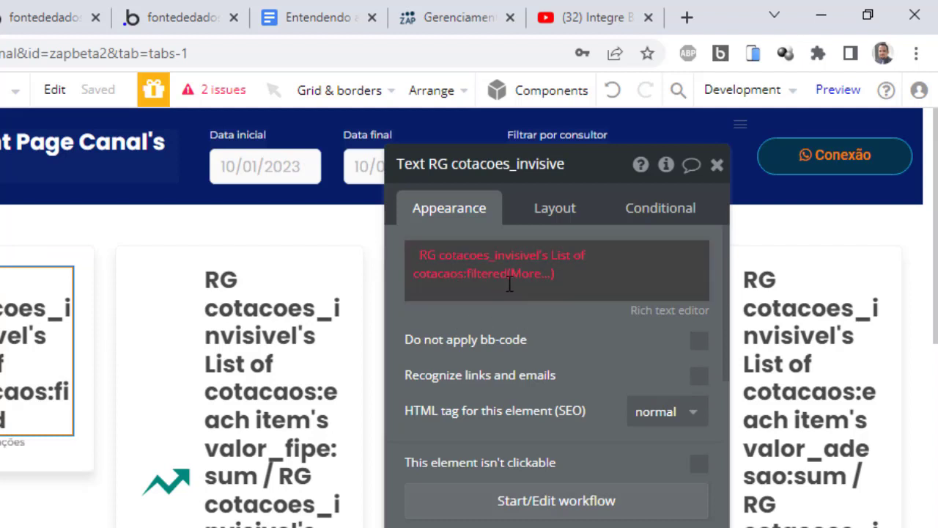
pyautogui.click(509, 279)
pyautogui.click(137, 219)
pyautogui.write('G total')
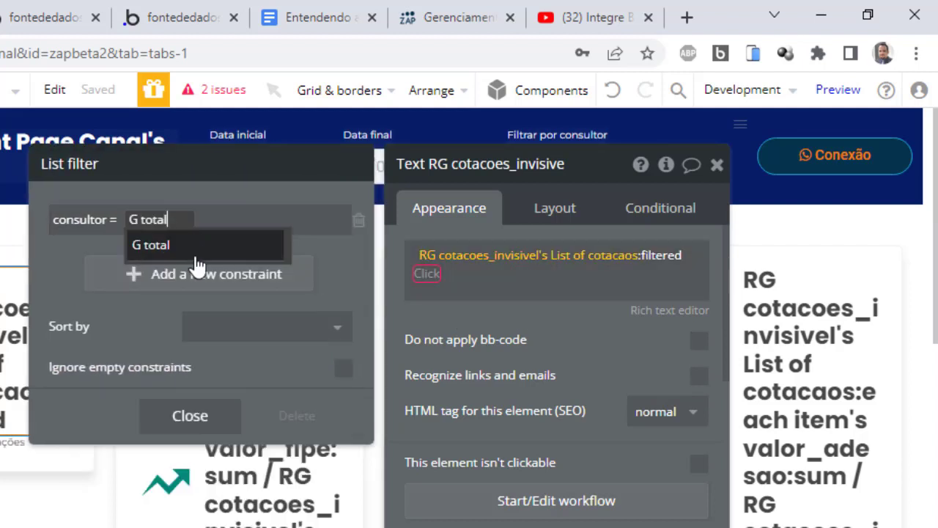
pyautogui.click(198, 245)
pyautogui.click(199, 242)
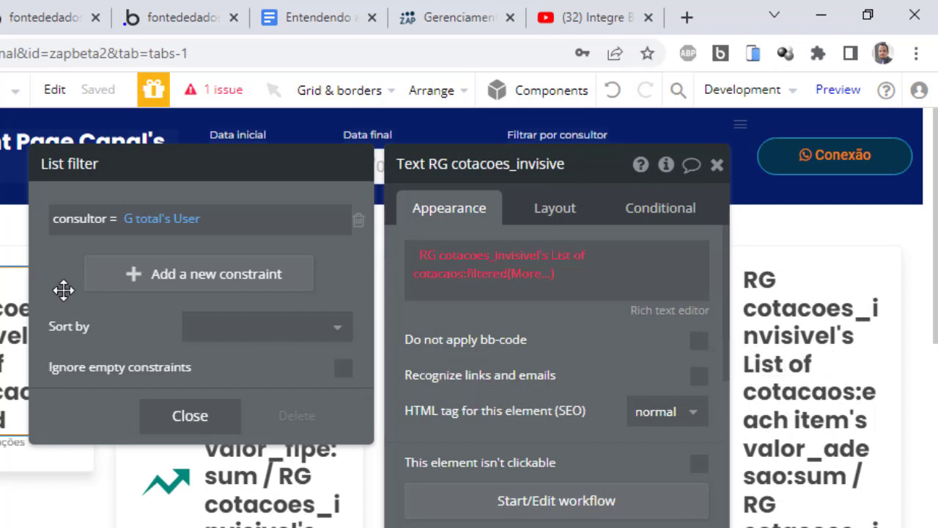
# Open the G total group's data source choices to examine the available options
pyautogui.click(6, 263)
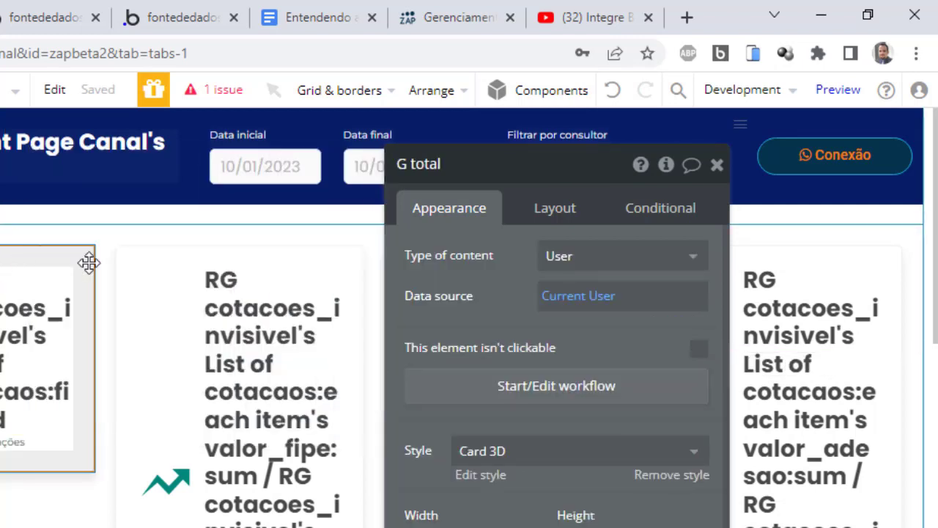
pyautogui.click(583, 298)
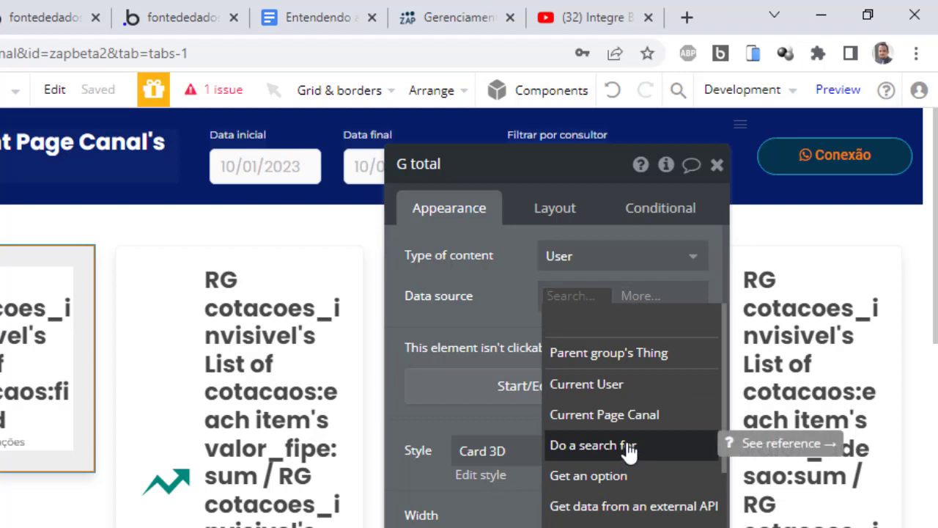
pyautogui.click(471, 345)
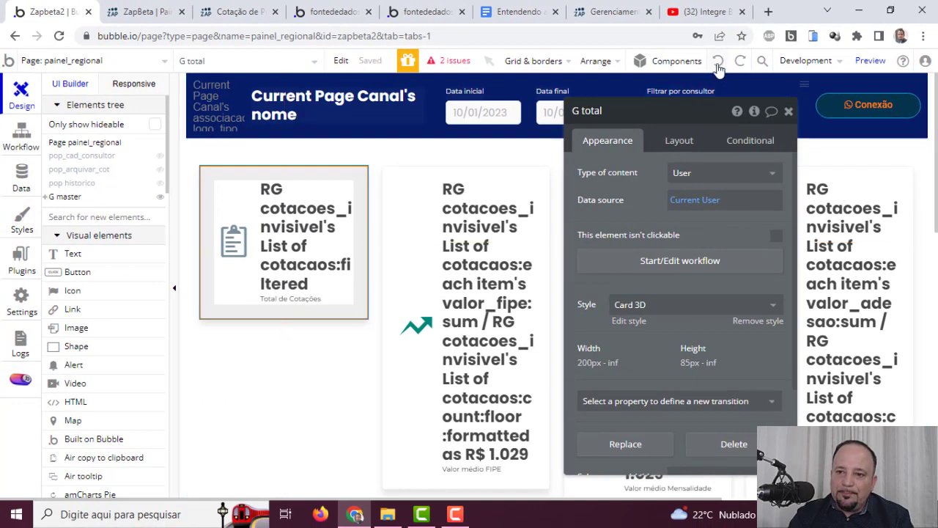
# Undo the consultor filtering of the Total de Cotações text and check its count expression
pyautogui.click(308, 220)
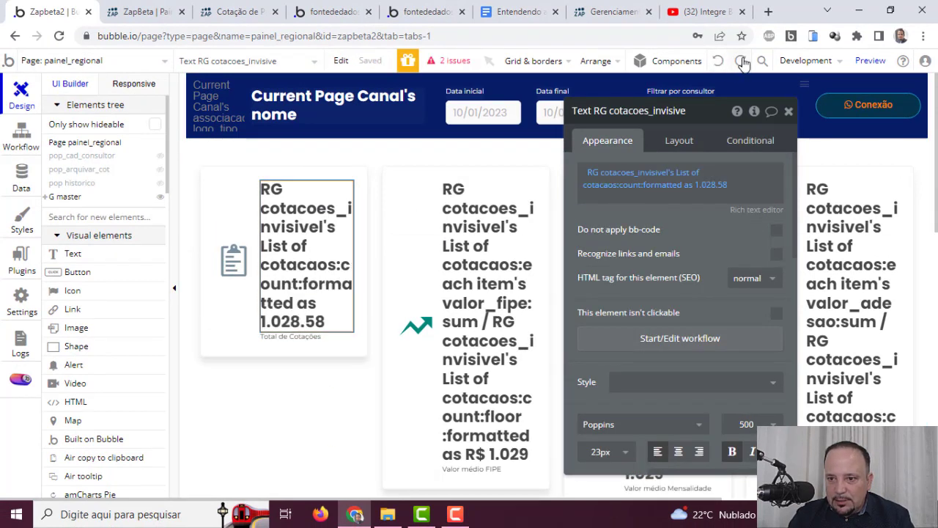
pyautogui.click(623, 188)
pyautogui.click(620, 185)
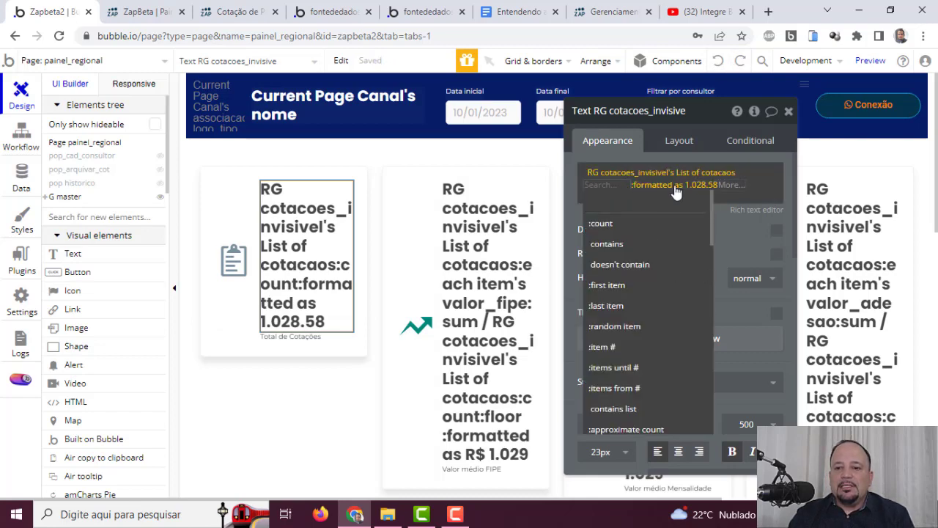
pyautogui.click(738, 230)
# Examine the expressions behind Valor médio FIPE and Valor médio Mensalidade, then compare them with the Total de Cotações expression
pyautogui.click(502, 276)
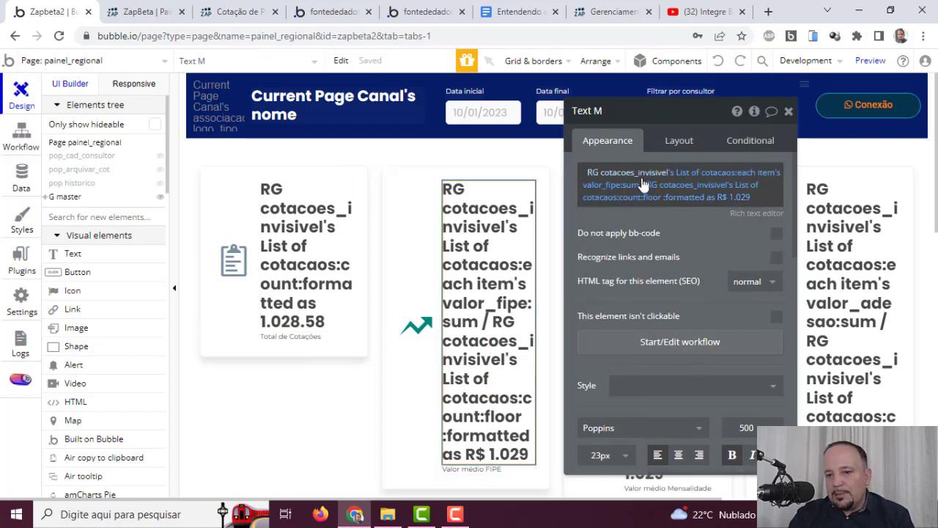
pyautogui.moveTo(657, 251); pyautogui.dragTo(306, 257)
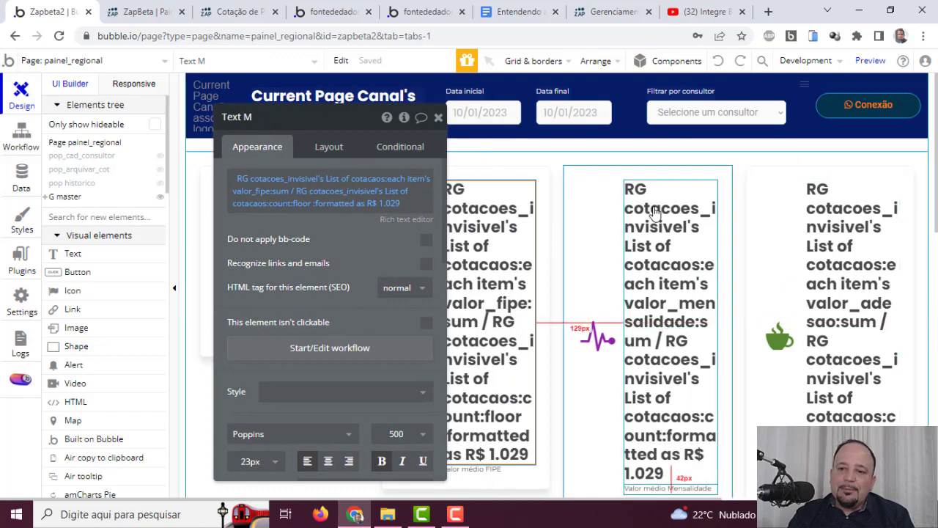
pyautogui.scroll(-2, 733, 318)
pyautogui.scroll(2, 733, 318)
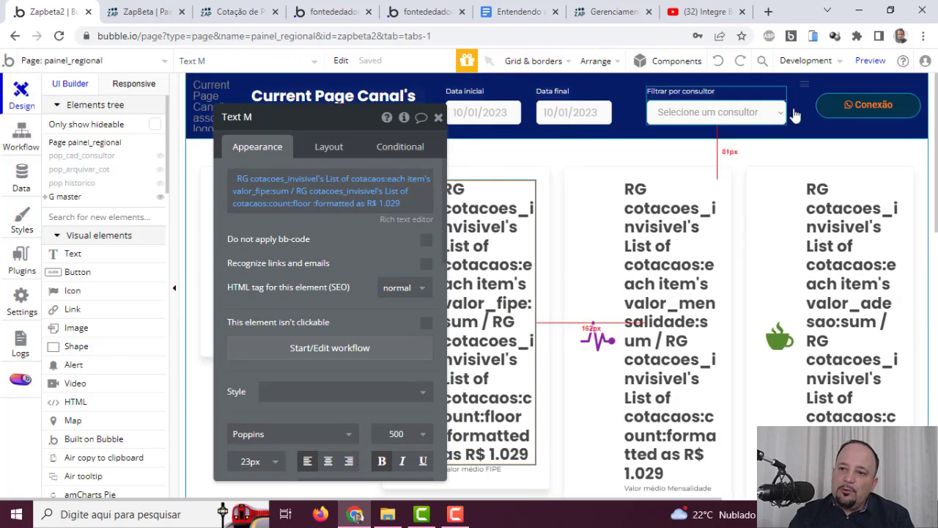
pyautogui.click(803, 86)
pyautogui.click(668, 229)
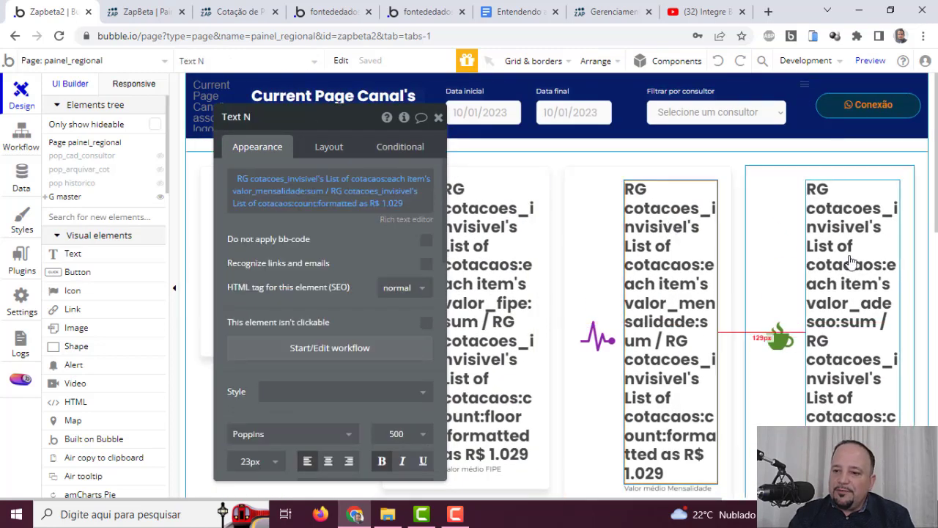
pyautogui.click(516, 240)
pyautogui.click(330, 252)
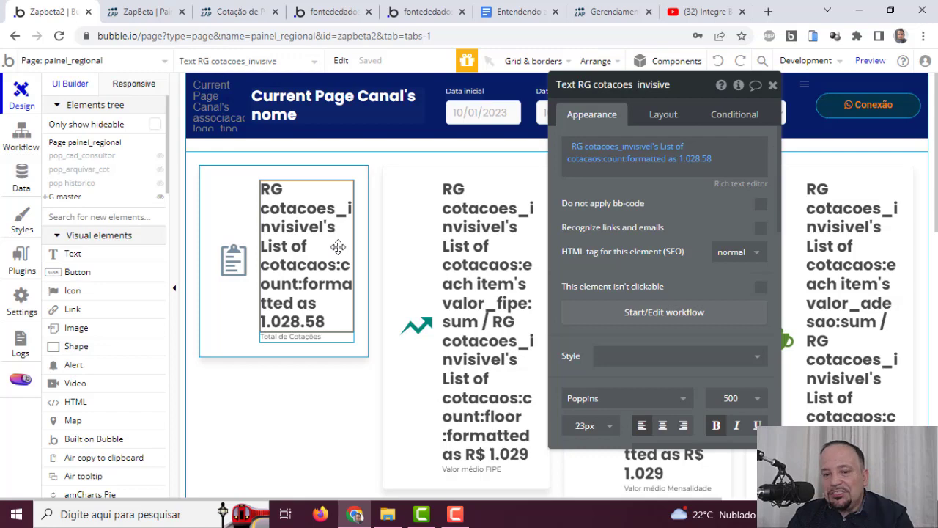
# Add the constraint aprovado = "yes" to the Search for Users behind the Consultores ativos count
pyautogui.scroll(-2, 338, 246)
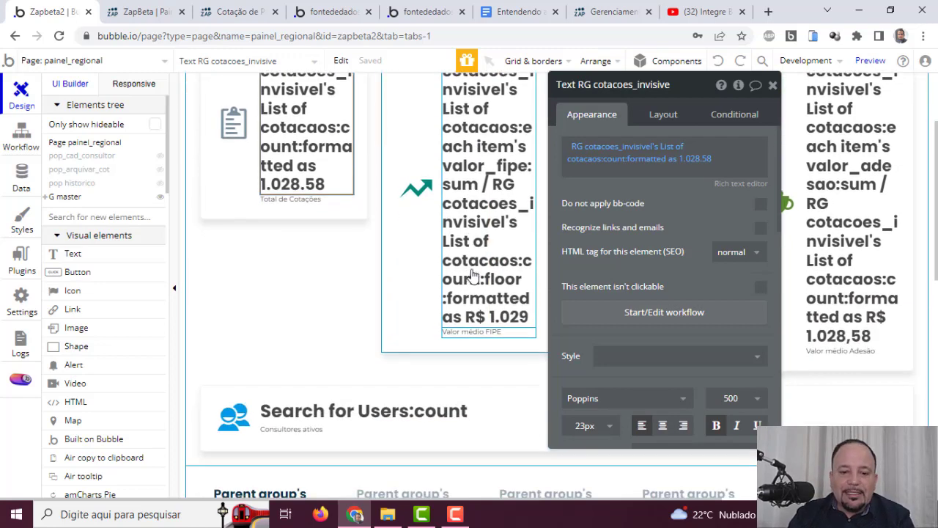
pyautogui.click(327, 410)
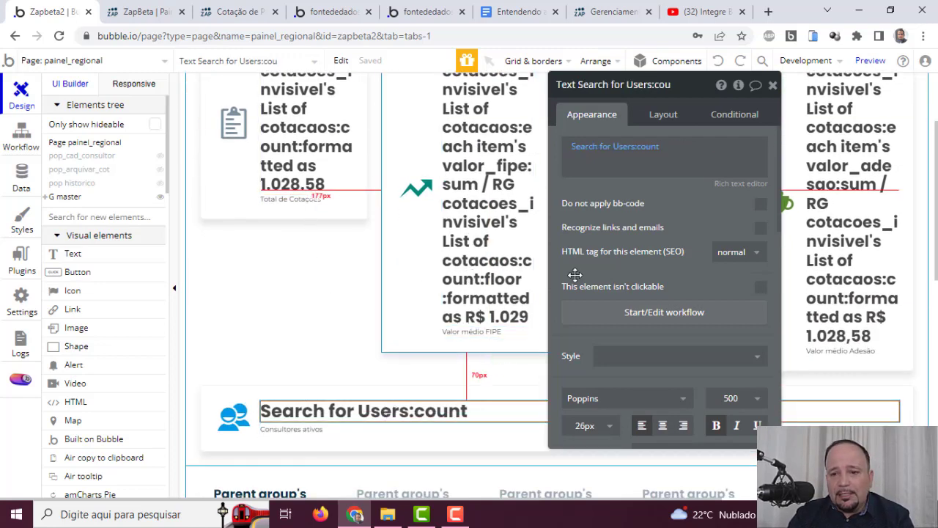
pyautogui.click(620, 156)
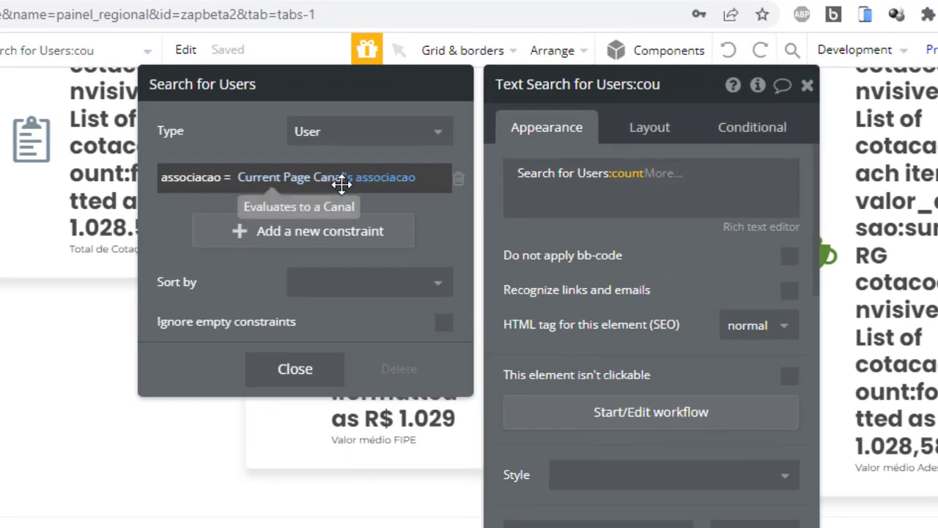
pyautogui.click(268, 232)
pyautogui.click(177, 220)
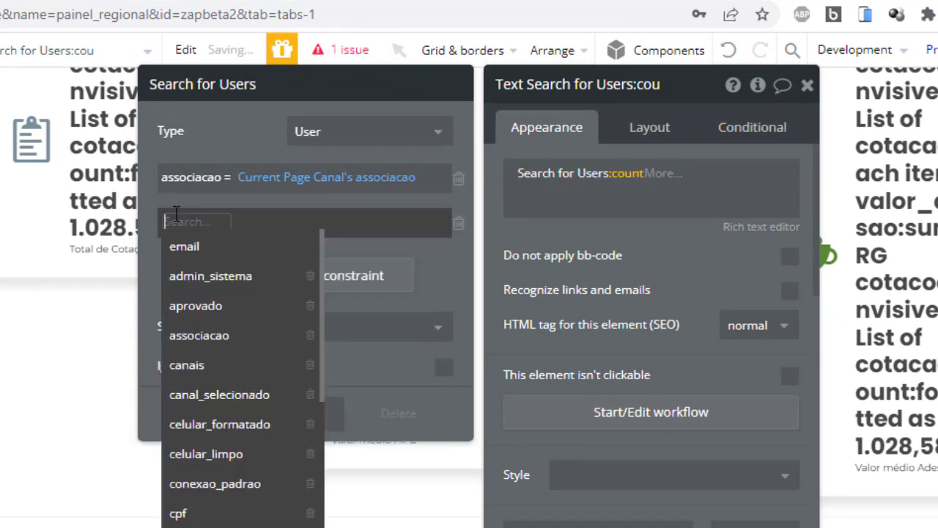
pyautogui.click(211, 308)
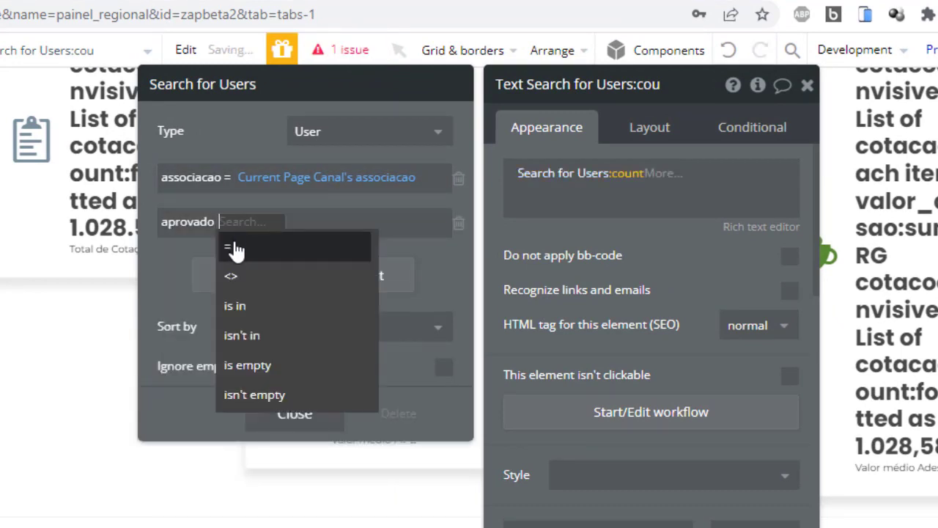
pyautogui.click(235, 249)
pyautogui.click(242, 245)
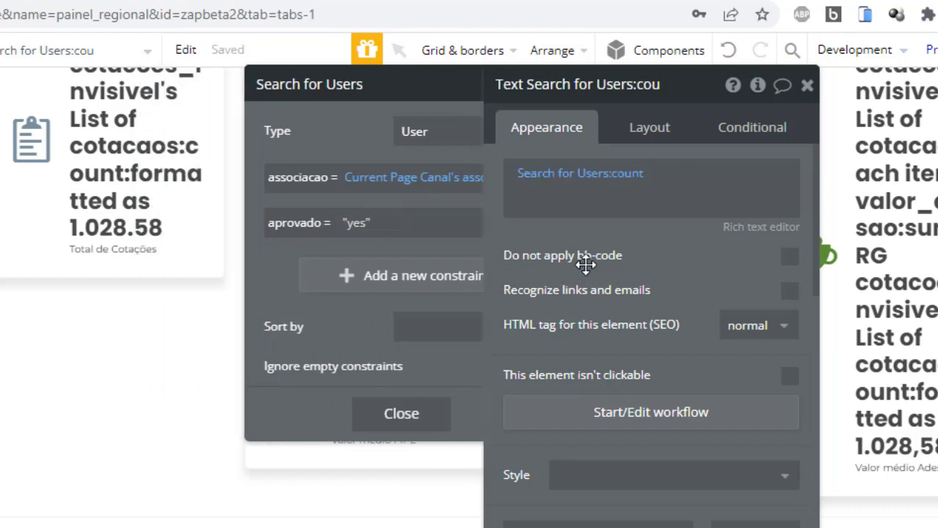
pyautogui.click(583, 266)
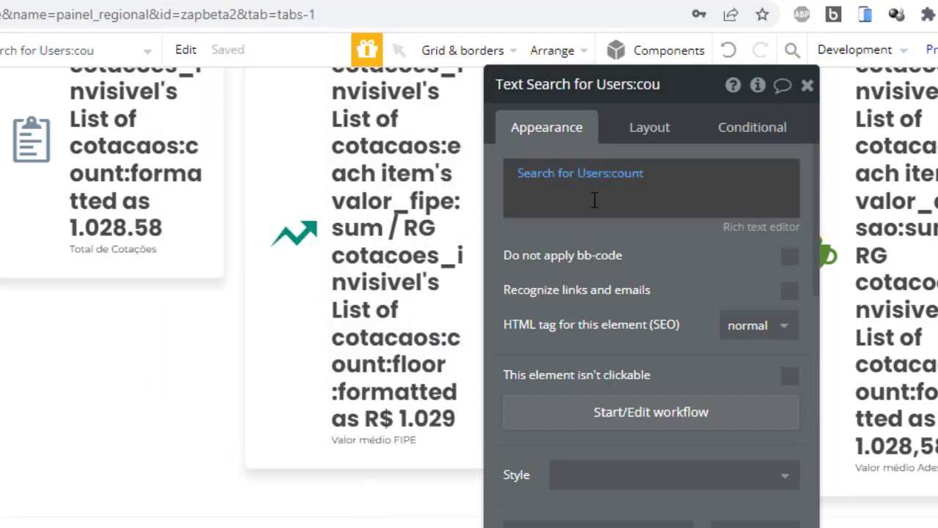
pyautogui.click(593, 178)
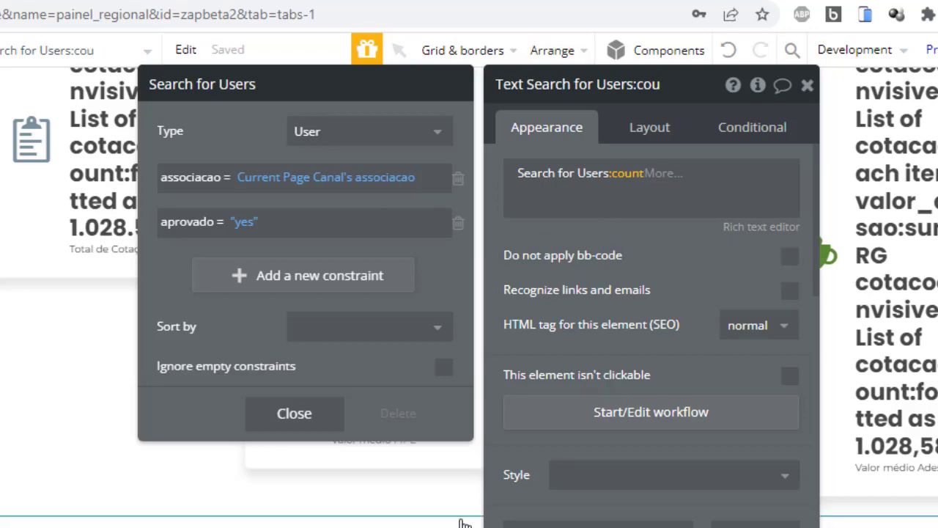
pyautogui.click(616, 329)
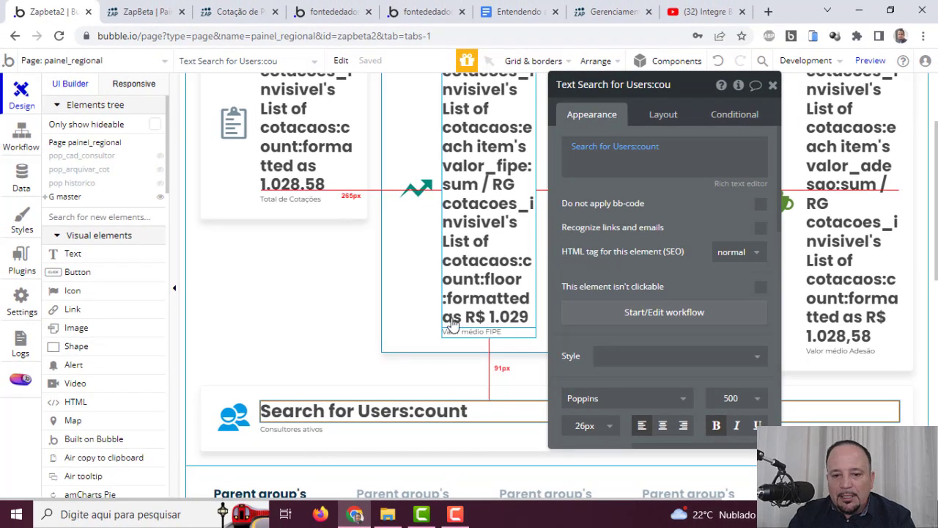
# Inspect the quotation board's consultant name text, RG status_cotacao, G celula_status and the drop area for data types and sources
pyautogui.scroll(-3, 452, 325)
pyautogui.scroll(-3, 427, 362)
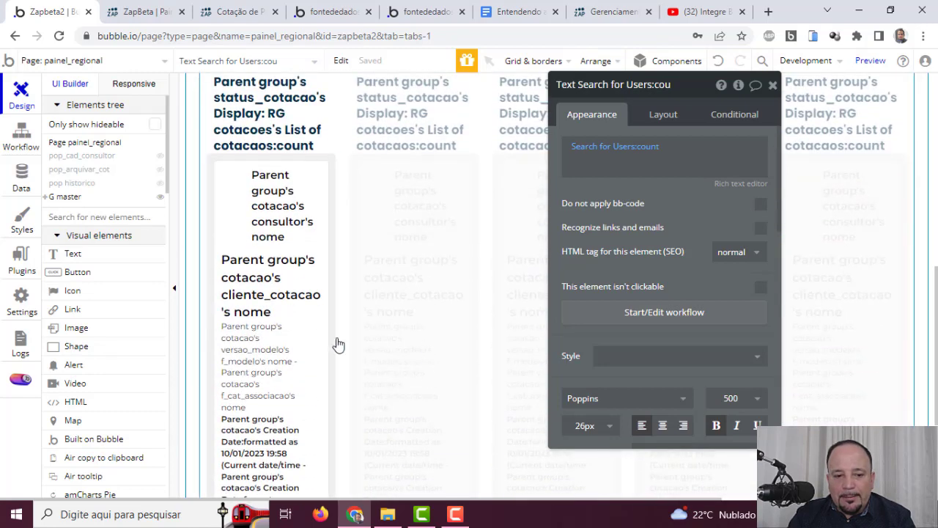
pyautogui.click(278, 211)
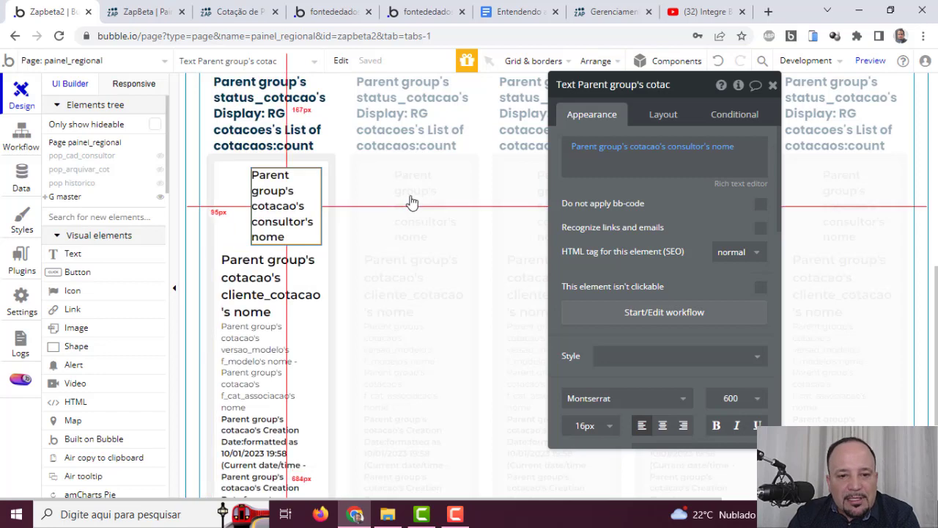
pyautogui.click(377, 184)
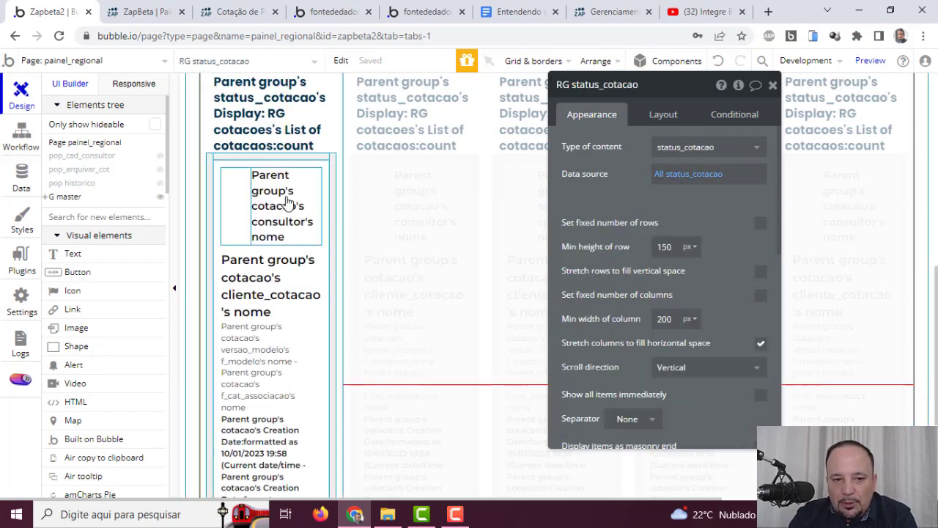
pyautogui.scroll(1, 286, 203)
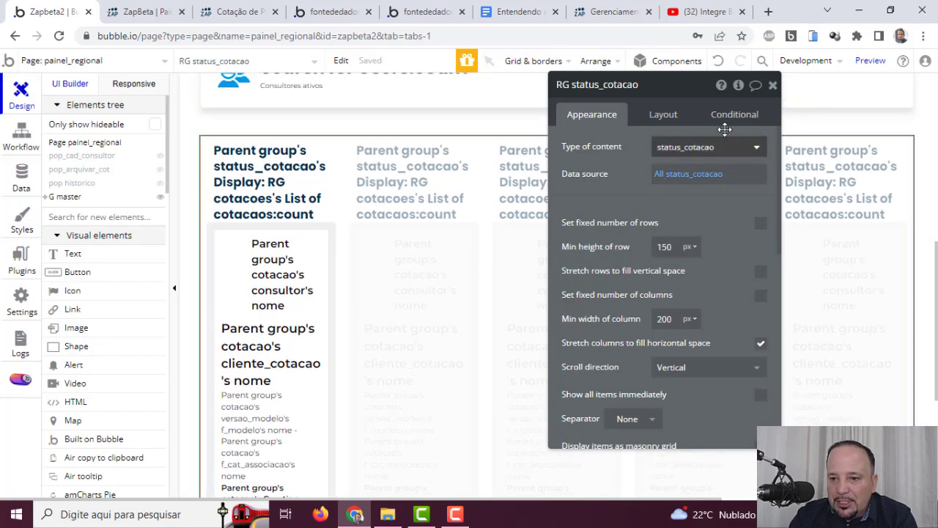
pyautogui.click(338, 234)
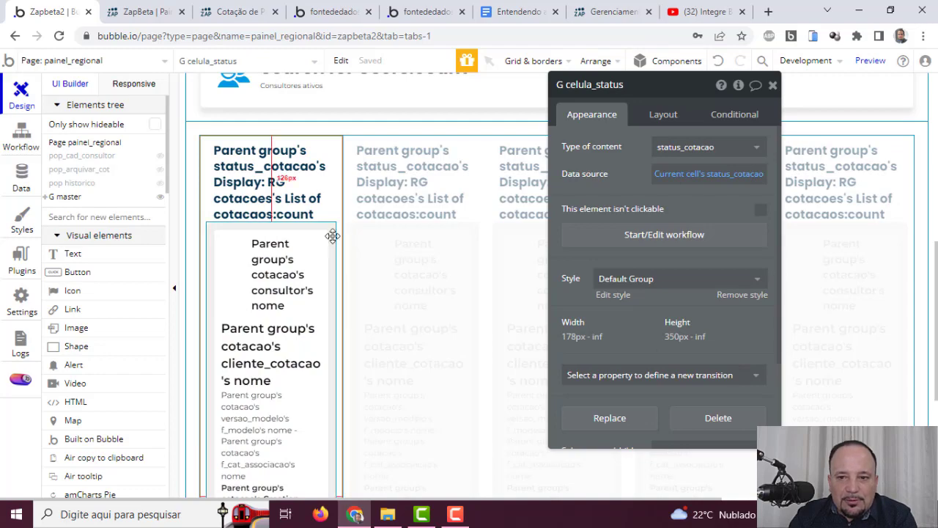
pyautogui.click(333, 235)
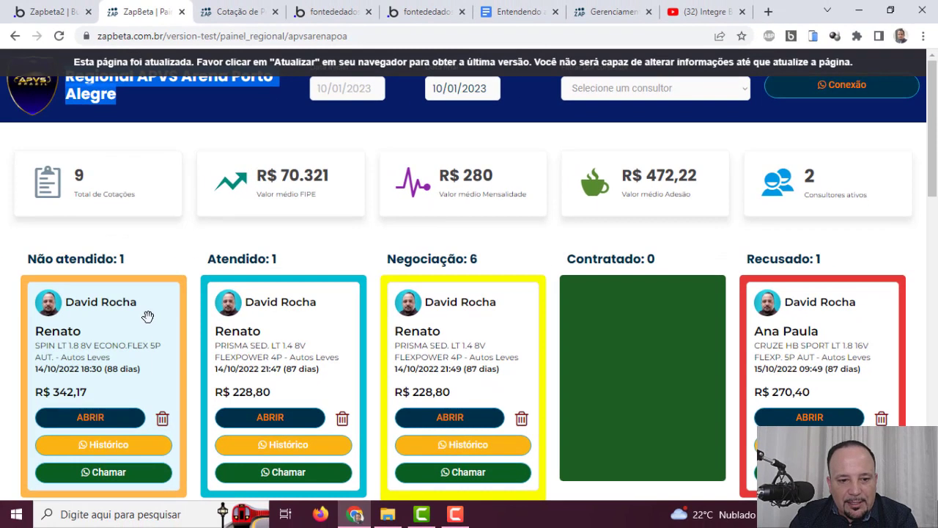
# Try moving the first Não atendido quotation card on the live dashboard page, then return to the Bubble editor
pyautogui.moveTo(72, 333); pyautogui.dragTo(161, 330)
pyautogui.moveTo(227, 312); pyautogui.dragTo(182, 318)
pyautogui.click(51, 11)
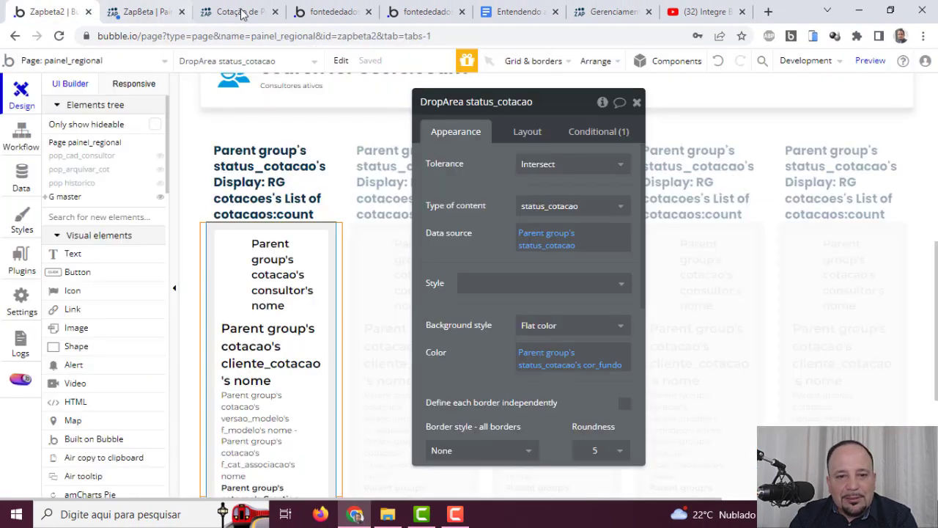
# Inspect the content type and data source of G tit_consultor, G celula_interna and the RG cotacoes repeating group
pyautogui.click(237, 271)
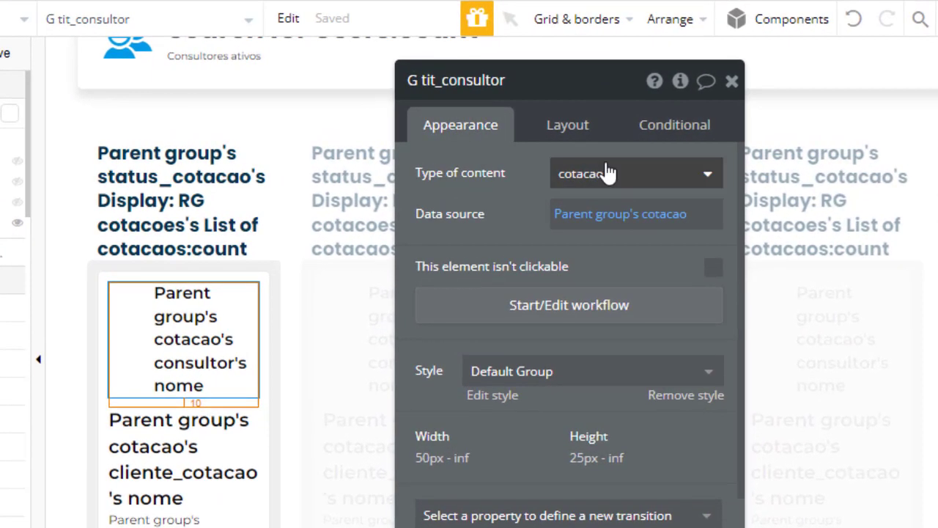
pyautogui.click(259, 273)
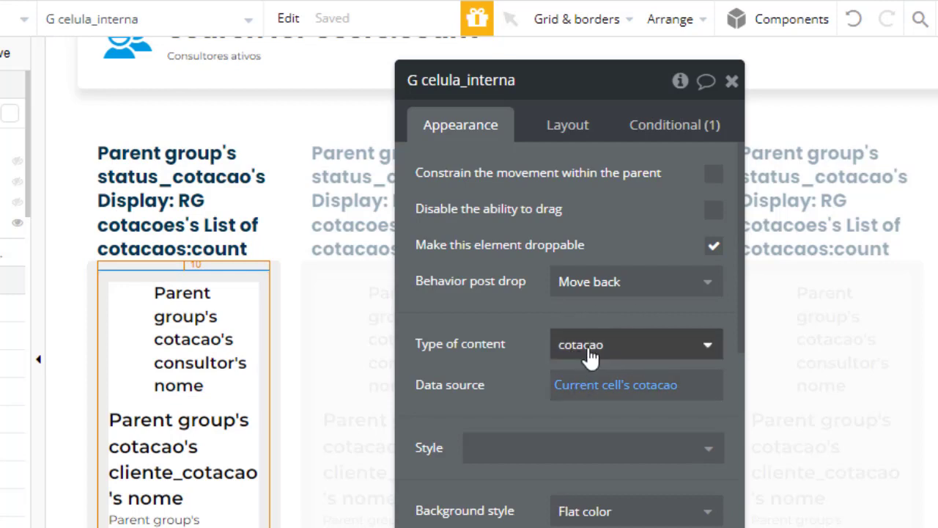
pyautogui.rightClick(266, 282)
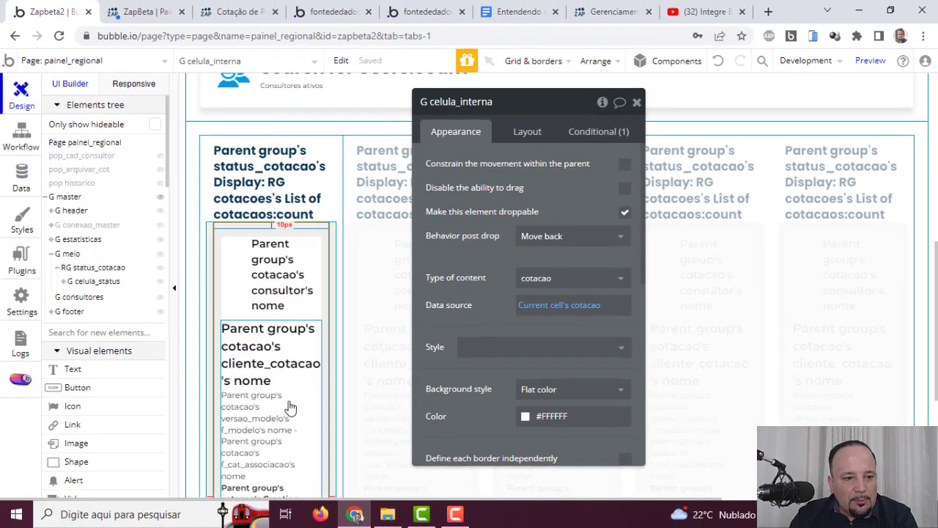
pyautogui.click(84, 336)
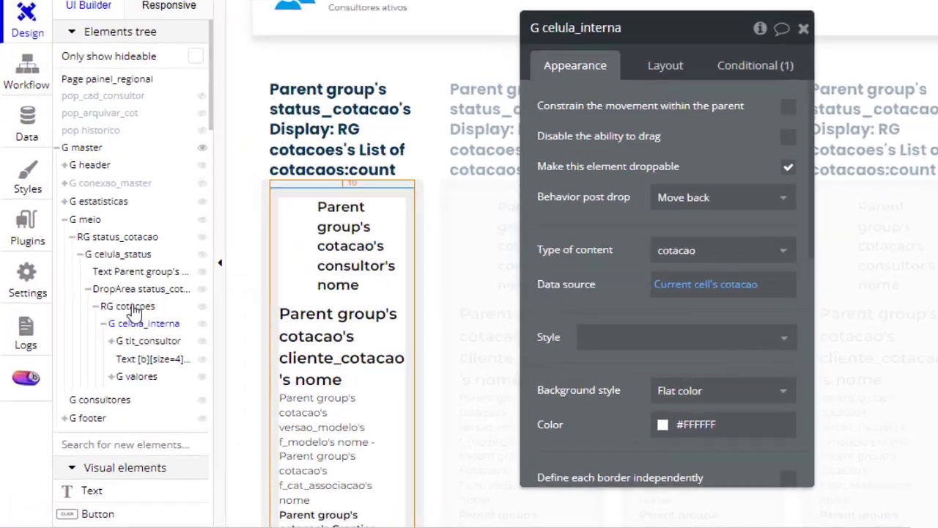
pyautogui.click(101, 324)
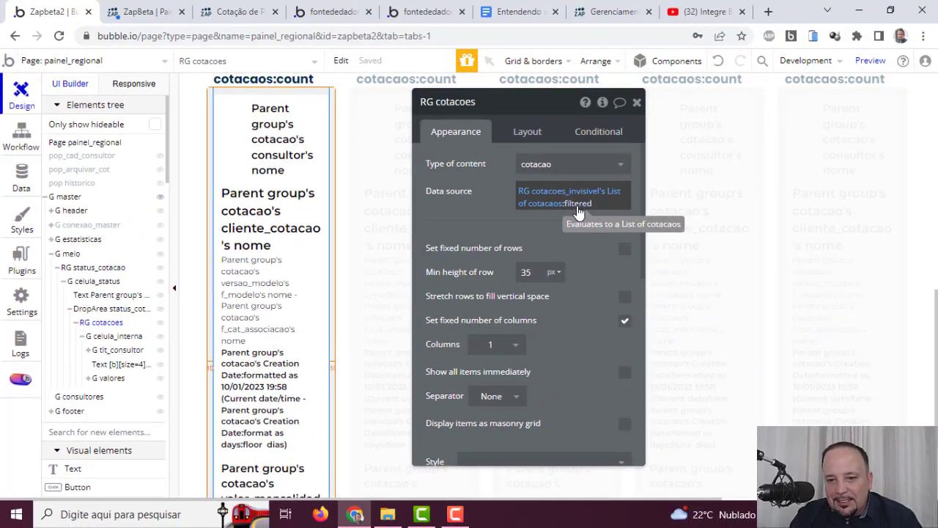
# Capture the RG cotacoes property area, circle the :filtered operator of its data source in red, and discard the capture
pyautogui.press('Print')
pyautogui.moveTo(380, 64); pyautogui.dragTo(683, 334)
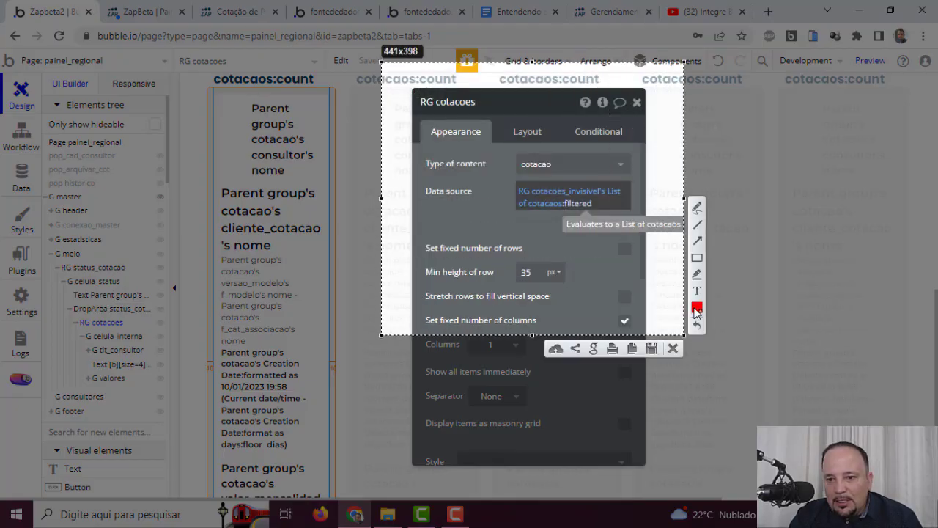
pyautogui.moveTo(575, 199); pyautogui.dragTo(558, 211)
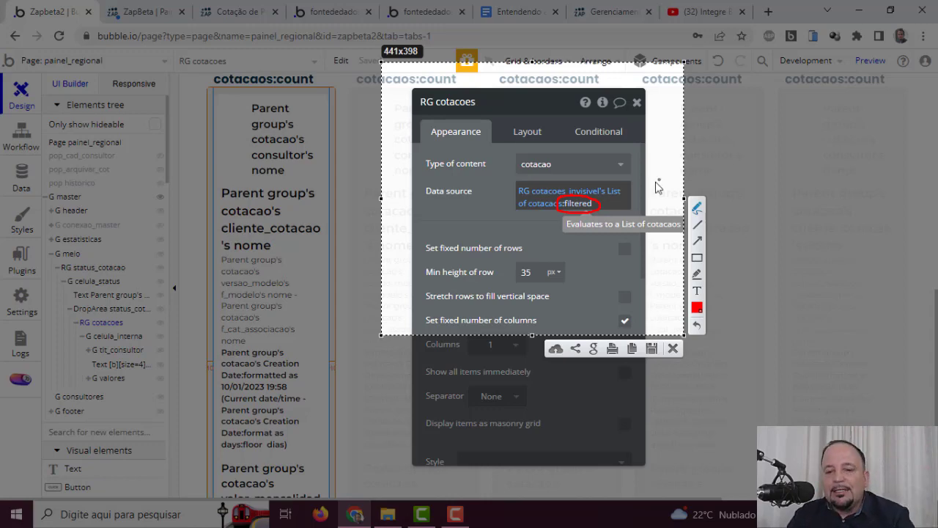
pyautogui.press('Escape')
pyautogui.press('Escape')
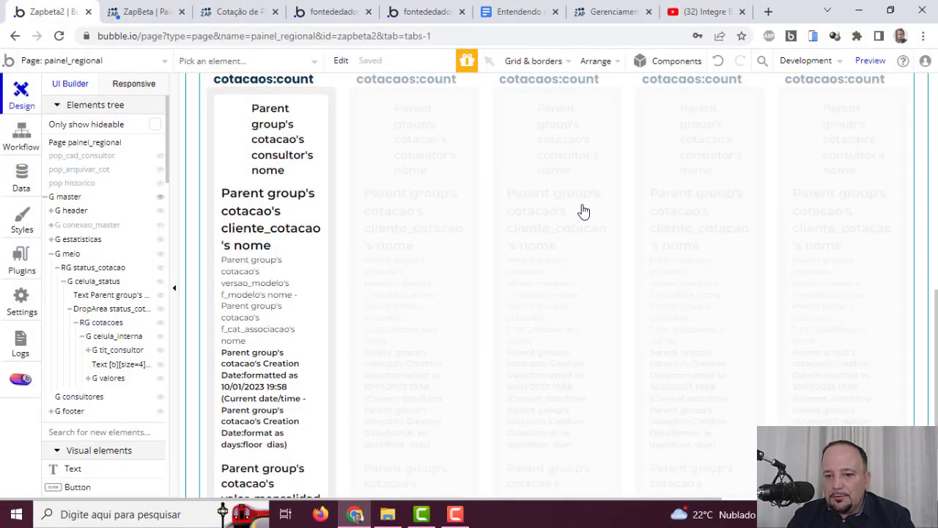
# Check RG status_cotacao against RG cotacoes and open the list filter behind the RG cotacoes data source
pyautogui.click(89, 267)
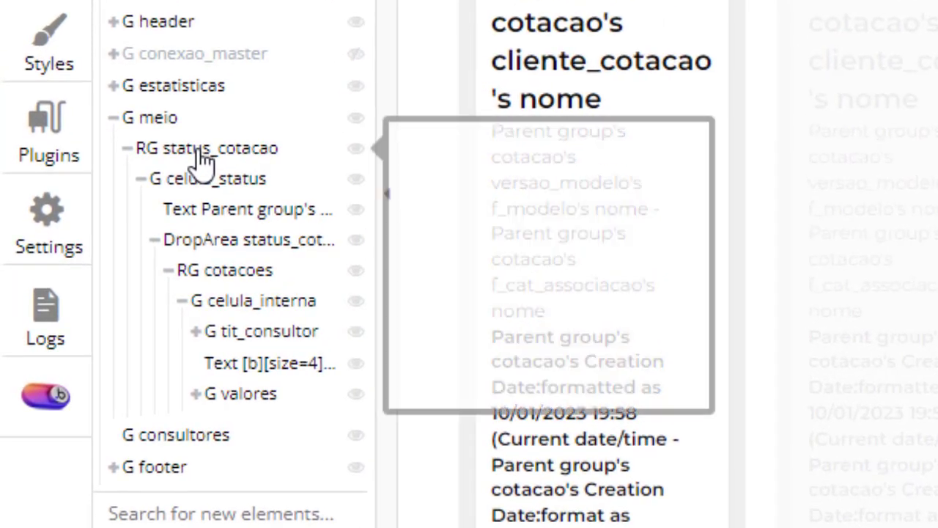
pyautogui.click(198, 152)
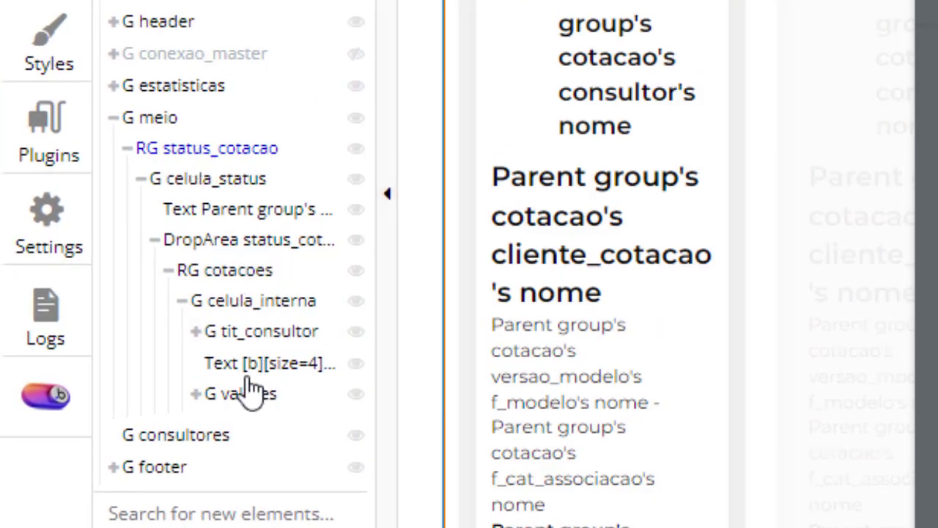
pyautogui.click(248, 273)
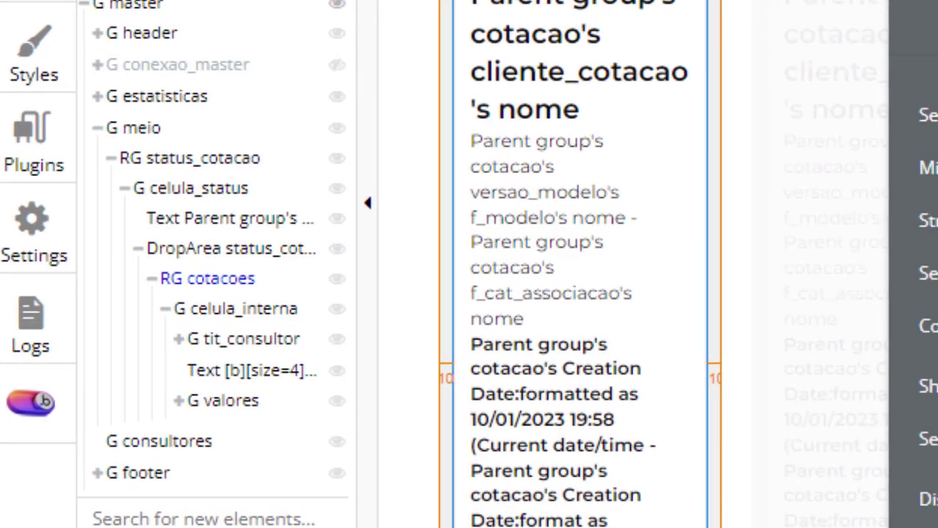
pyautogui.click(858, 175)
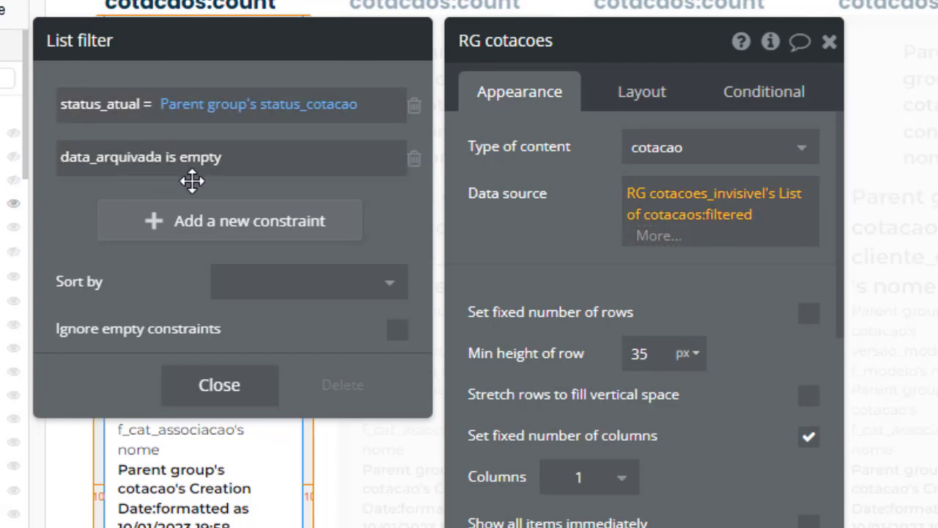
# Examine the status_atual and data_arquivada constraints in the RG cotacoes list filter, and leave the filter
pyautogui.click(195, 116)
pyautogui.click(247, 121)
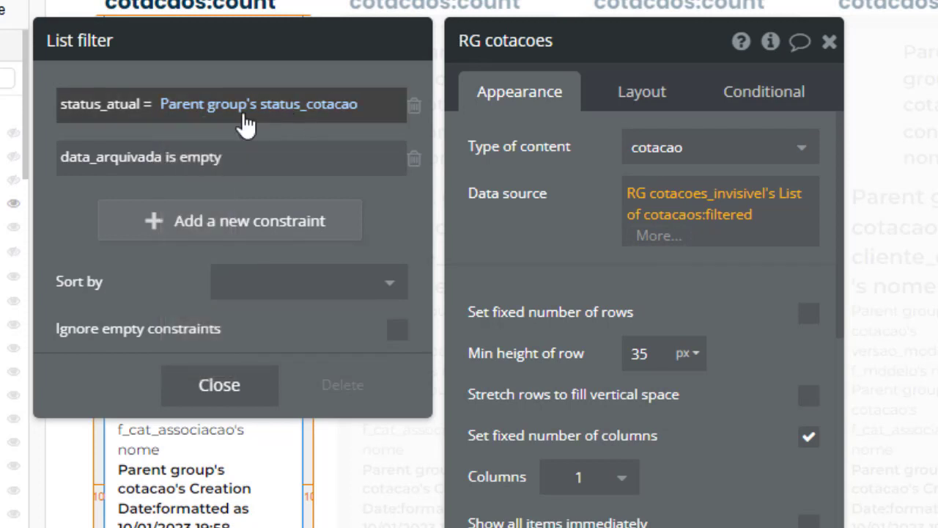
pyautogui.click(220, 121)
pyautogui.click(98, 104)
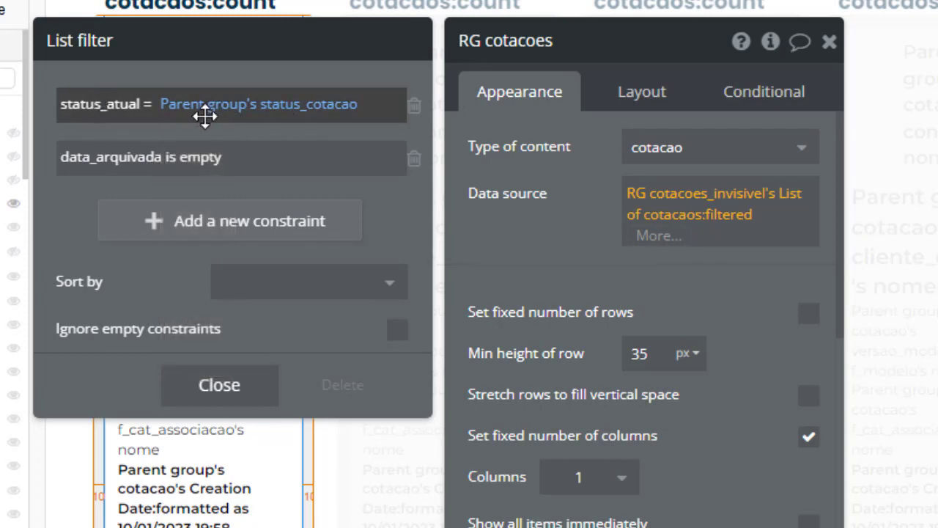
pyautogui.click(209, 119)
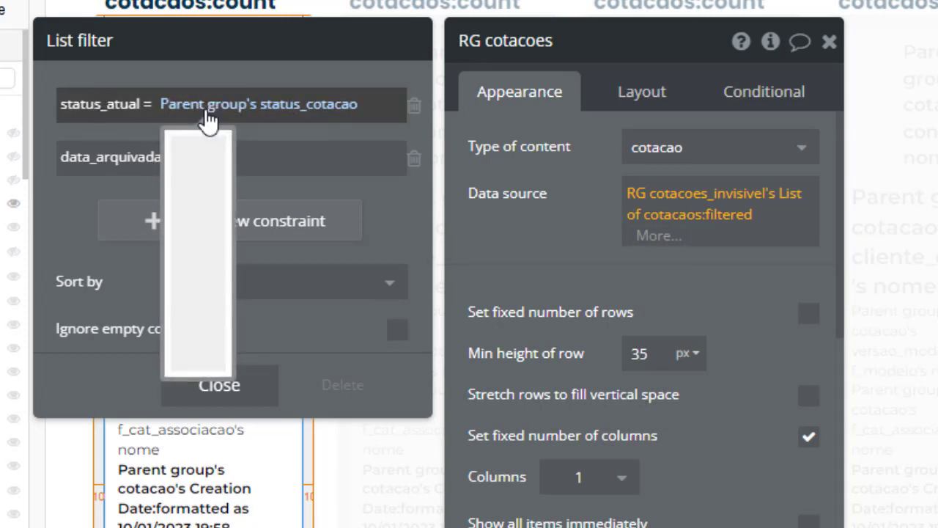
pyautogui.click(534, 144)
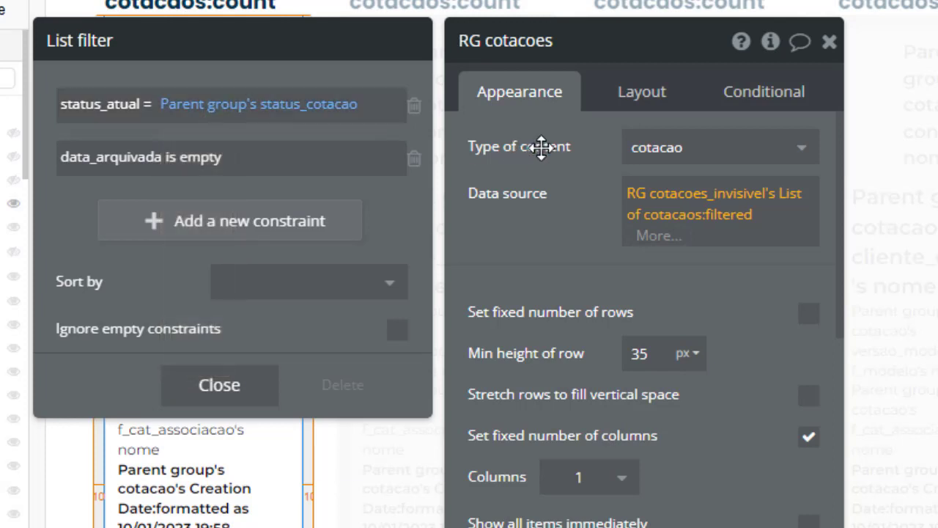
pyautogui.click(541, 147)
# Inspect the content type and data source of DropArea status_cotacao, framing both properties in a screen capture
pyautogui.click(306, 35)
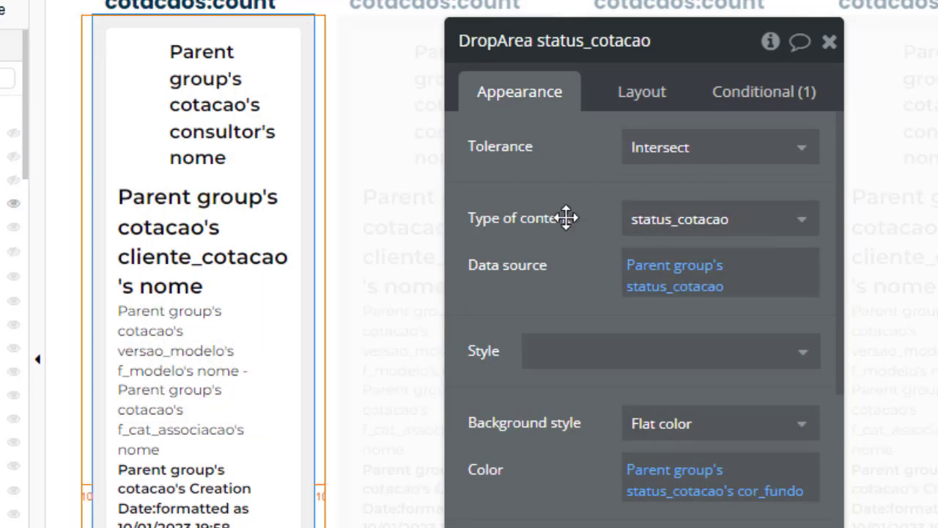
pyautogui.click(674, 286)
pyautogui.press('Print')
pyautogui.moveTo(501, 170); pyautogui.dragTo(902, 310)
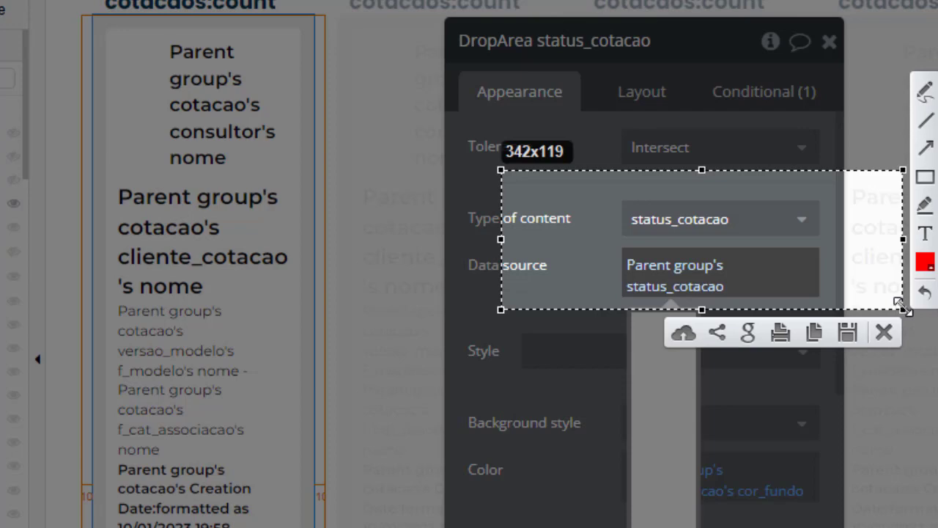
pyautogui.hotkey('ctrl', 'c')
pyautogui.press('Escape')
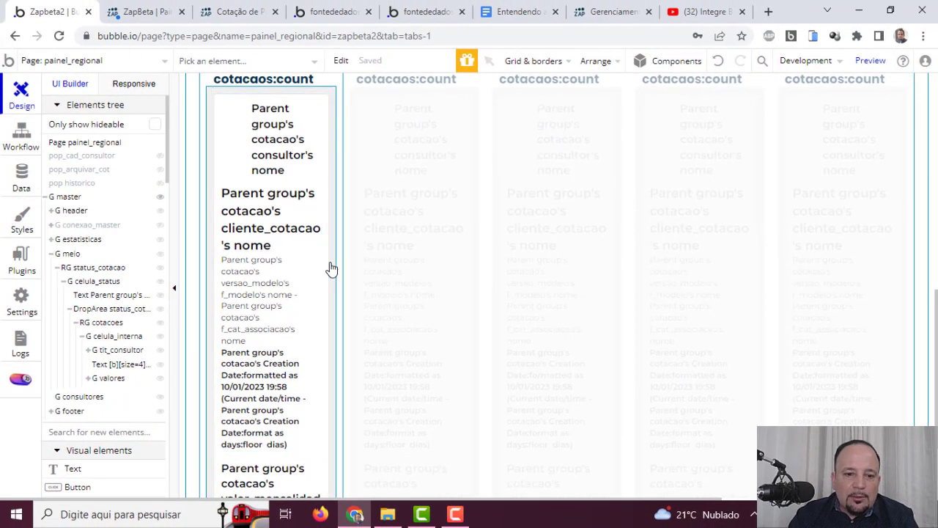
pyautogui.doubleClick(329, 262)
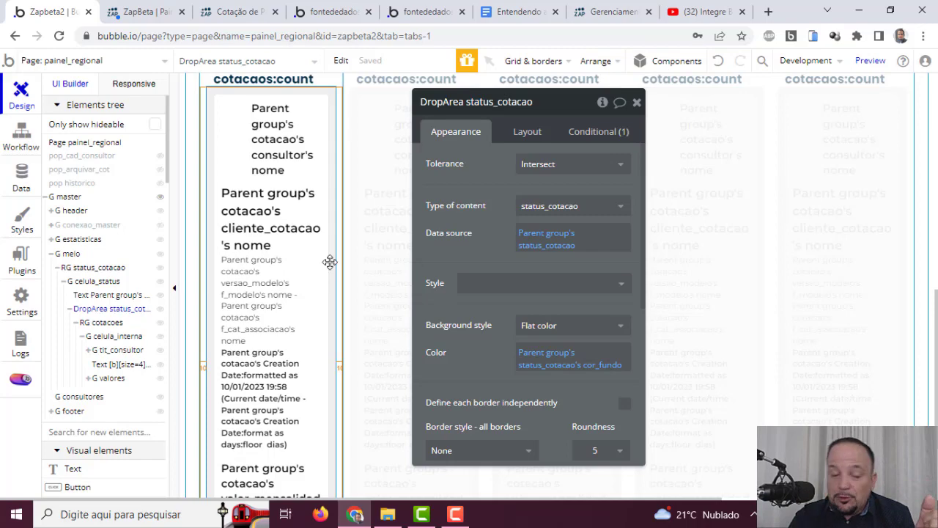
# Inspect the dynamic expressions in the quotation card's client text and the properties of its parent group, G celula_interna
pyautogui.click(271, 281)
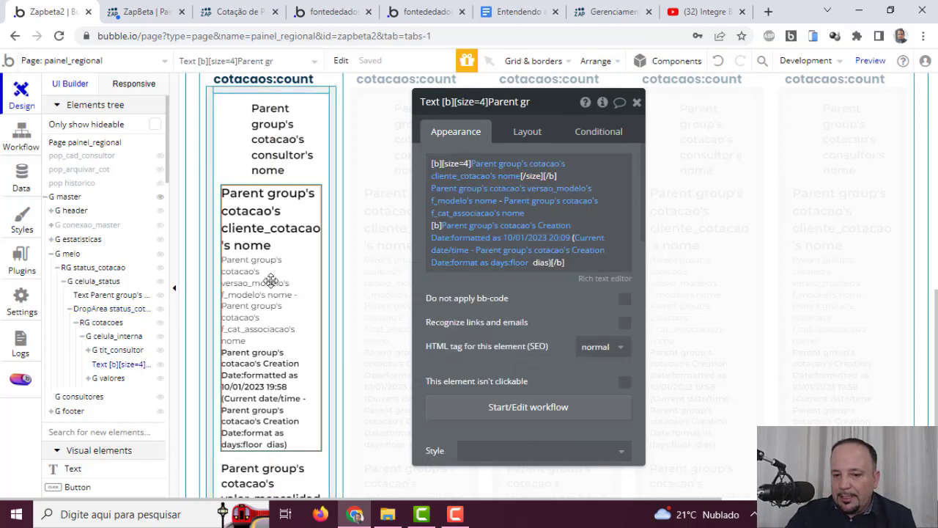
pyautogui.moveTo(270, 281); pyautogui.dragTo(493, 233)
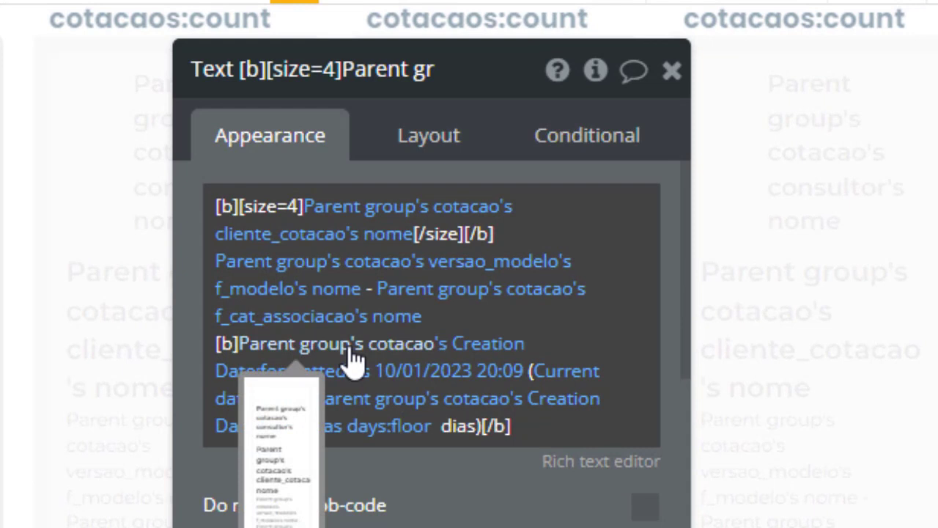
pyautogui.moveTo(354, 359); pyautogui.dragTo(50, 266)
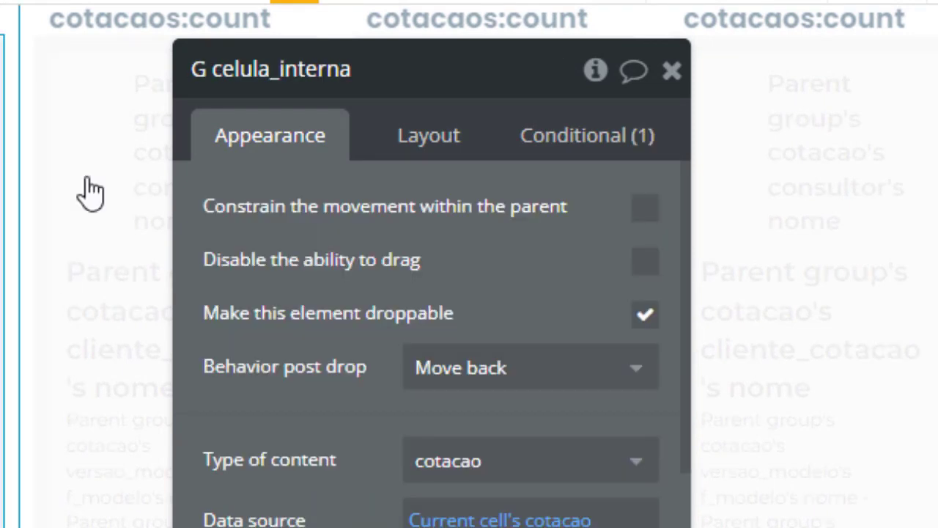
# Change the client name expression in the card text to use G celula_interna's cotacao as its source
pyautogui.doubleClick(258, 69)
pyautogui.tripleClick(257, 60)
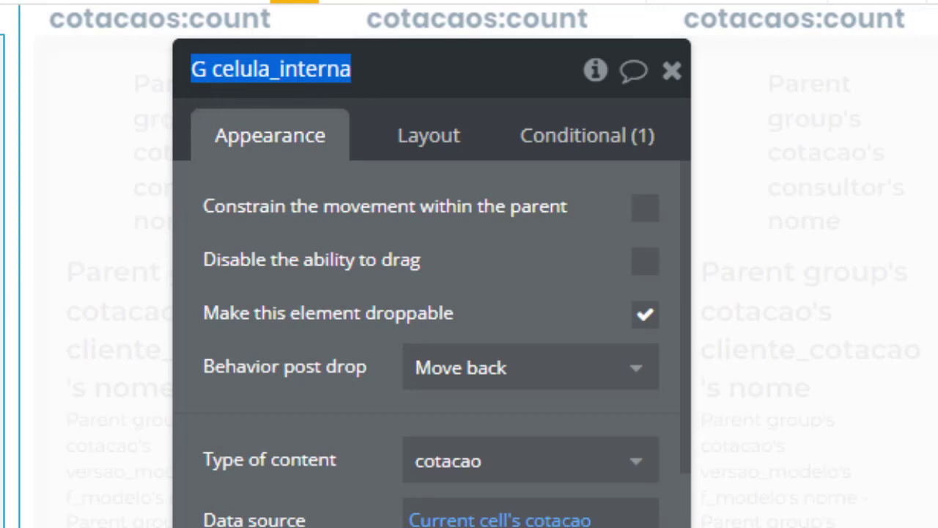
pyautogui.click(2, 330)
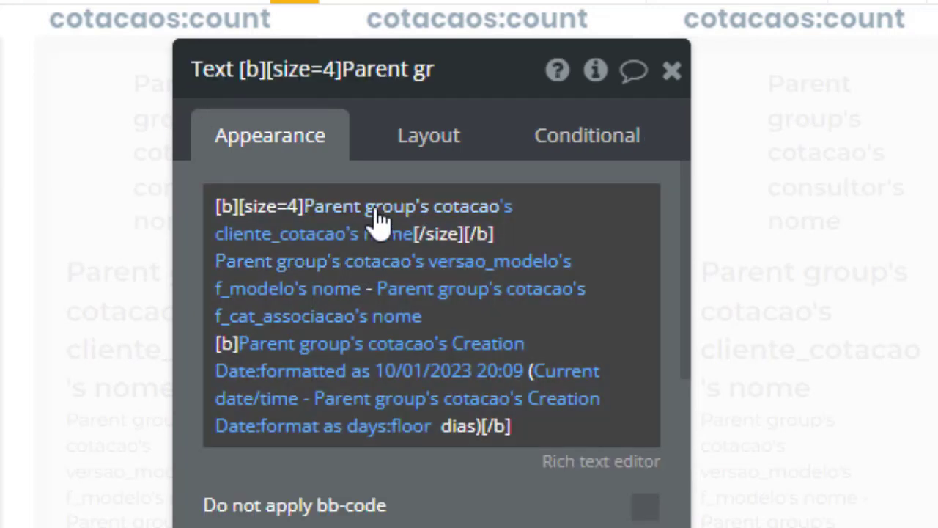
pyautogui.click(370, 218)
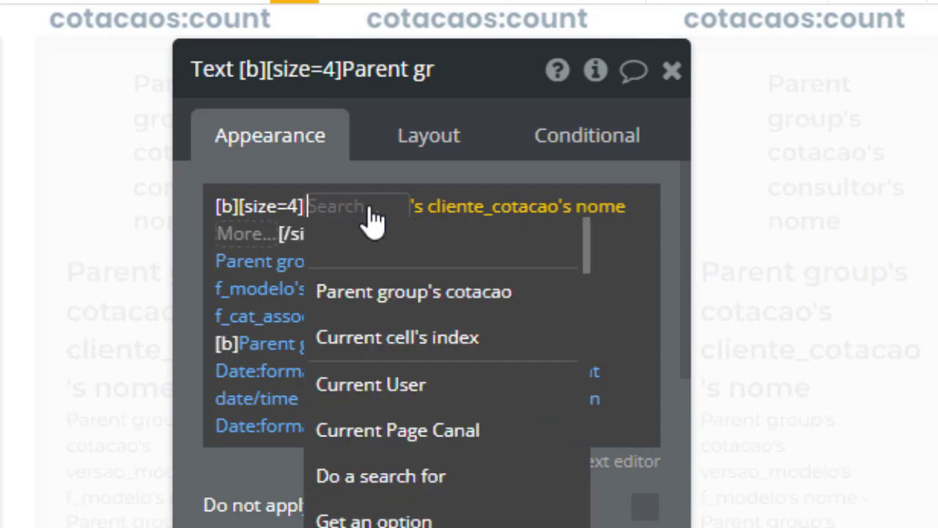
pyautogui.hotkey('ctrl', 'v')
pyautogui.click(415, 300)
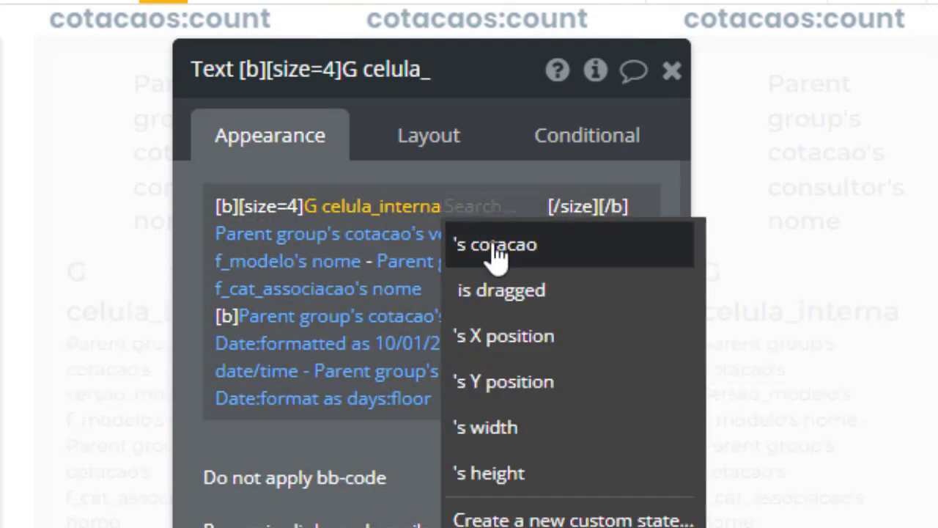
pyautogui.click(493, 249)
# Try to find a name field to extend G celula_interna's cotacao, and undo the changes to the client name expression
pyautogui.write('no')
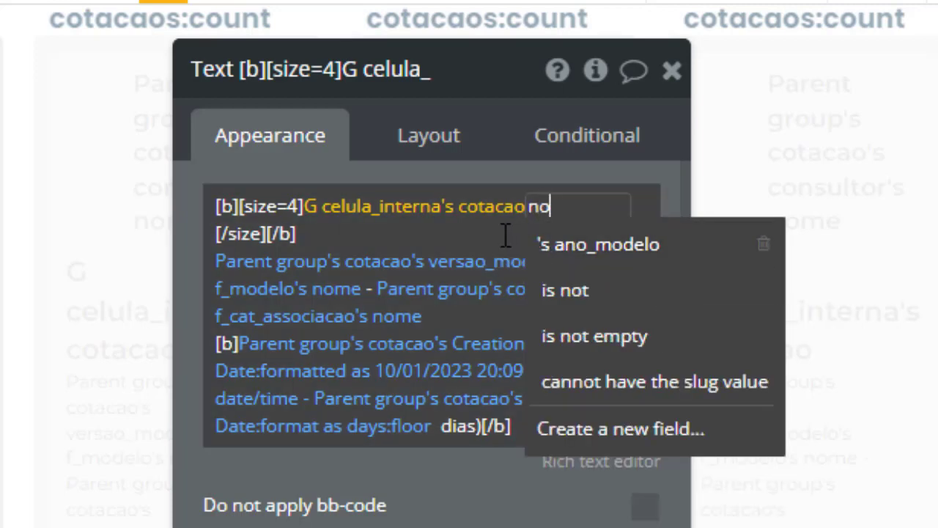
pyautogui.press('BackSpace')
pyautogui.press('BackSpace')
pyautogui.press('BackSpace')
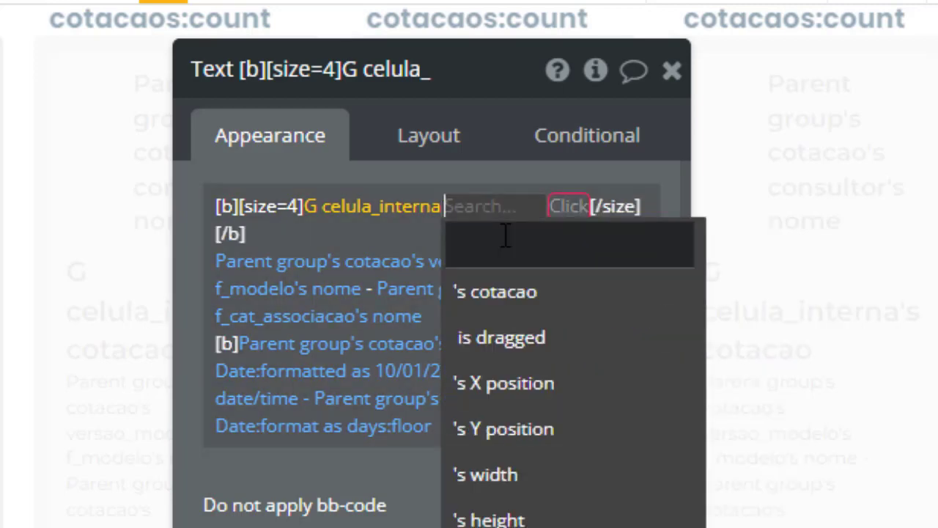
pyautogui.click(497, 300)
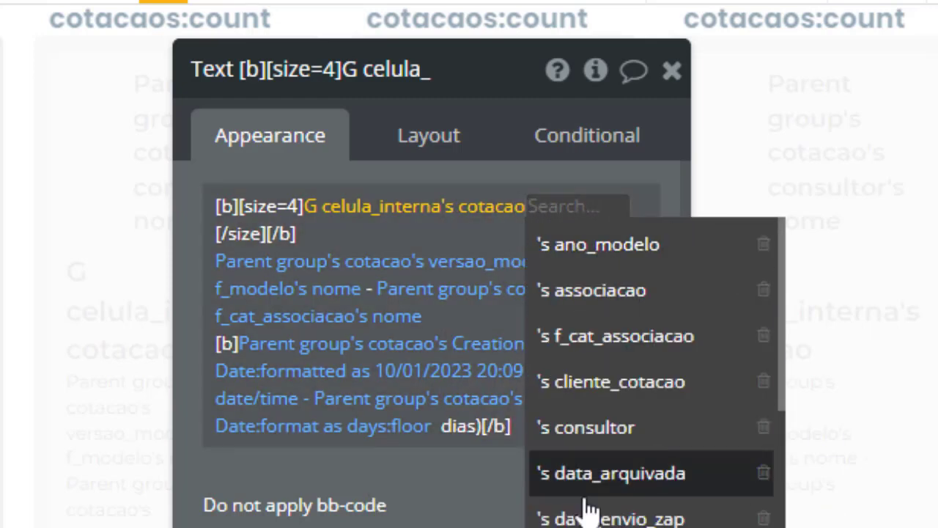
pyautogui.scroll(-2, 587, 476)
pyautogui.click(407, 498)
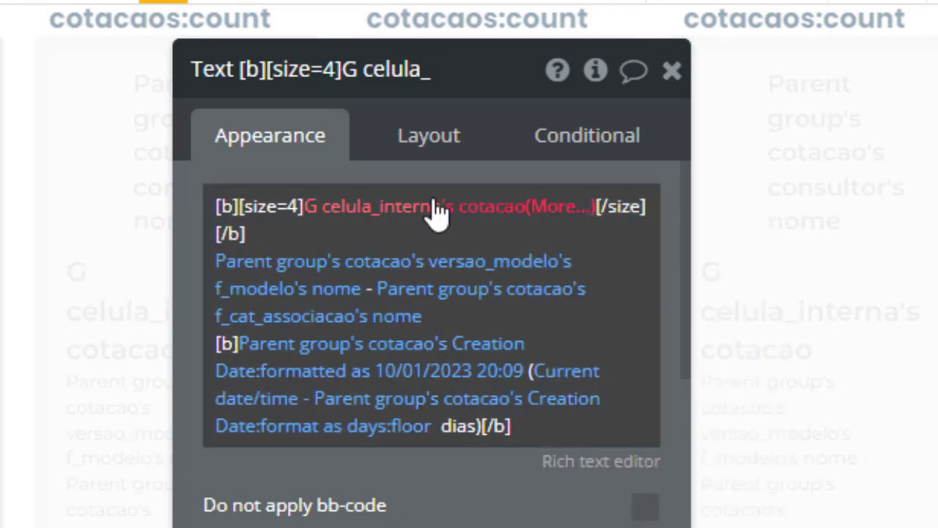
pyautogui.moveTo(438, 212)
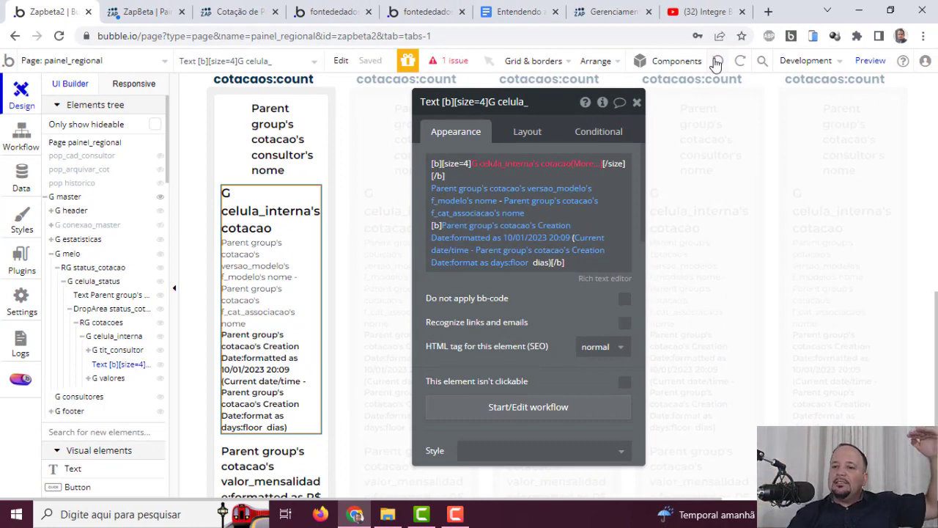
pyautogui.hotkey('ctrl', 'z')
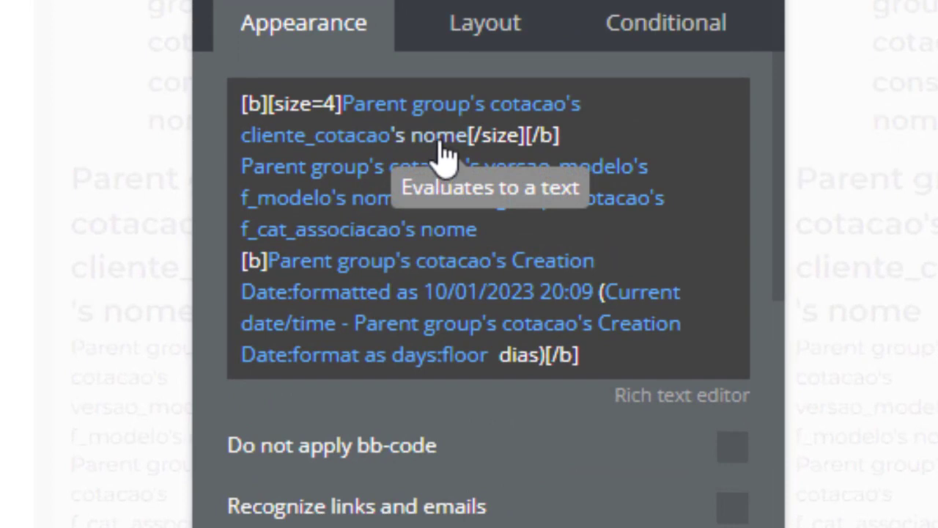
# Change the field after cliente_cotacao in the card text's first expression to associacao's nome
pyautogui.click(440, 150)
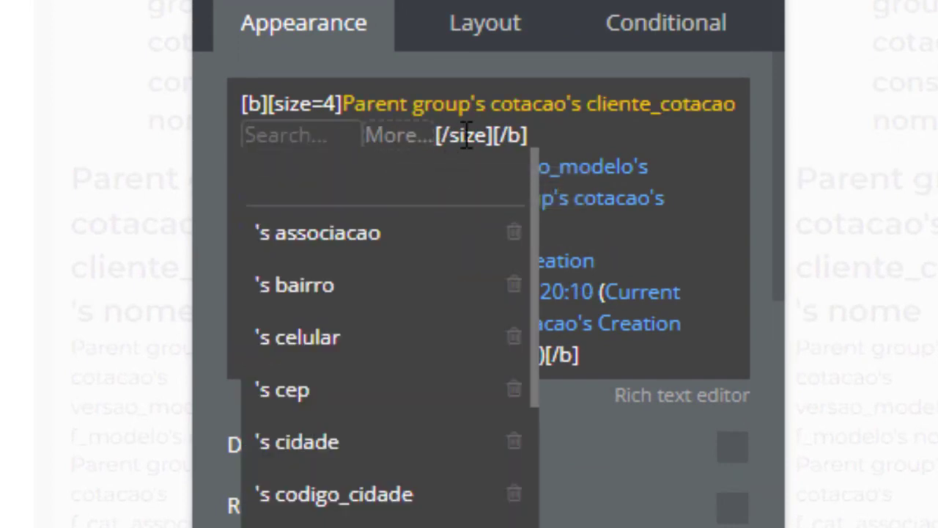
pyautogui.click(424, 109)
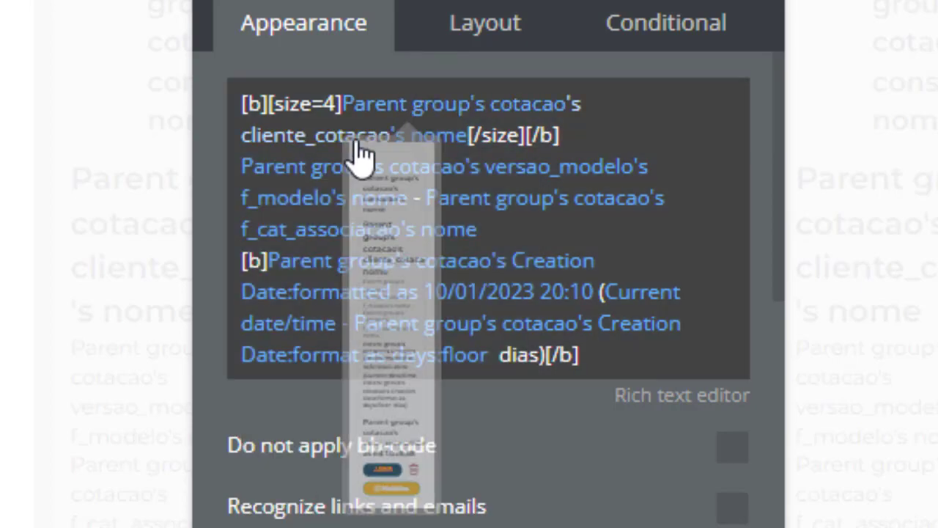
pyautogui.click(442, 139)
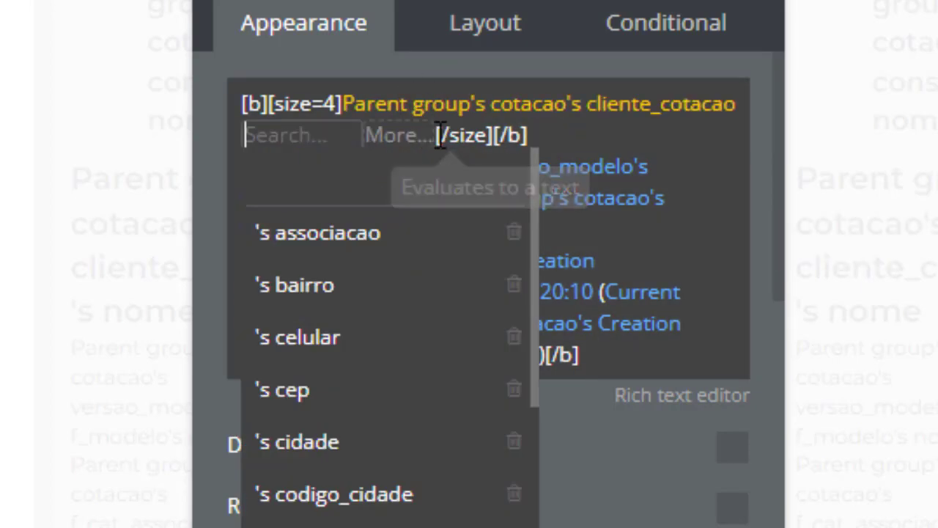
pyautogui.click(400, 136)
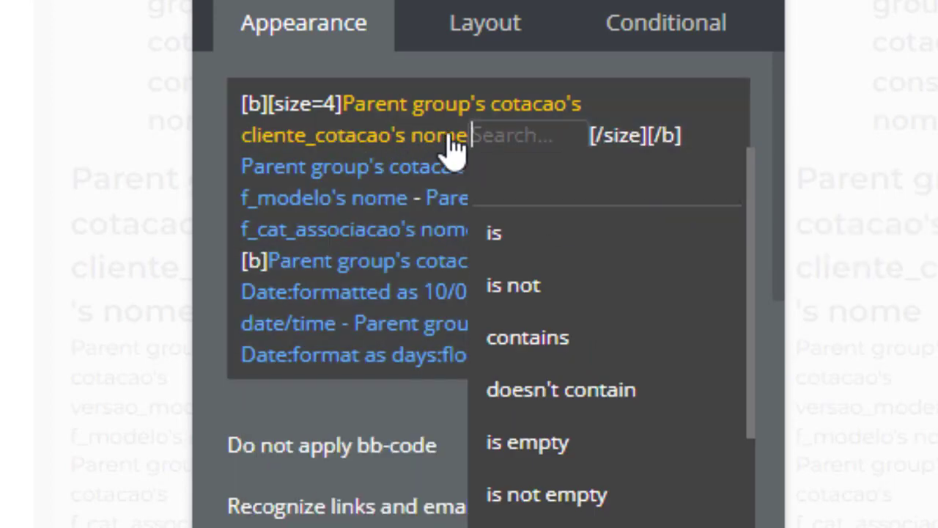
pyautogui.click(445, 137)
pyautogui.click(347, 235)
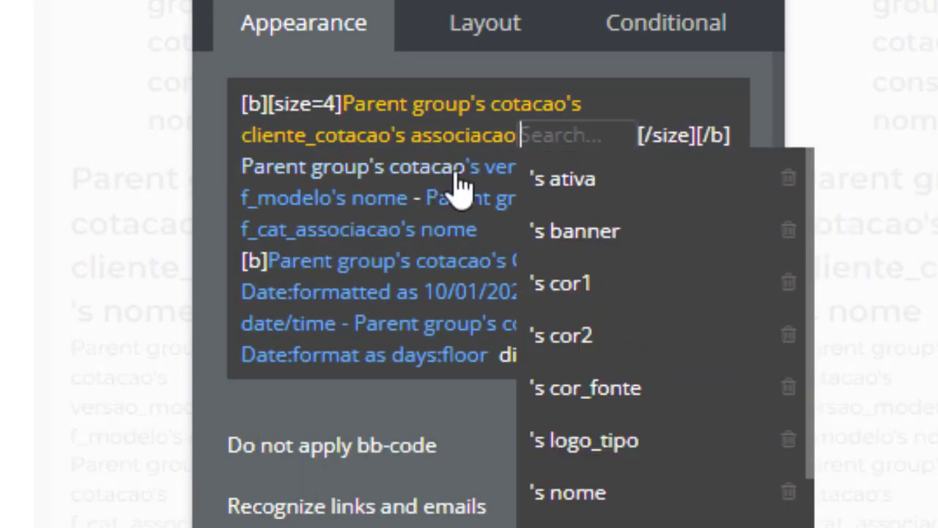
pyautogui.click(601, 499)
pyautogui.click(386, 449)
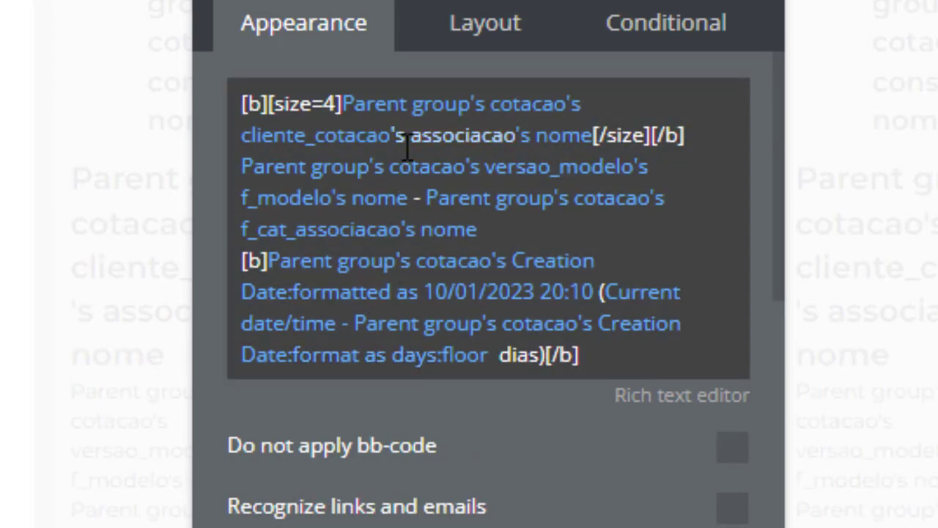
# Replace the field after cliente_cotacao in the card text's first expression with associacao alone, without a further field
pyautogui.click(538, 144)
pyautogui.click(540, 139)
pyautogui.click(529, 139)
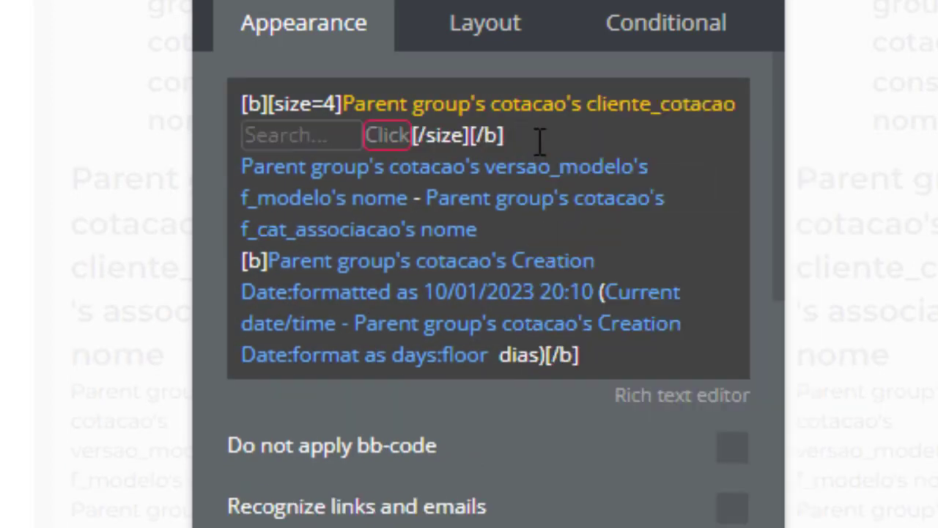
pyautogui.click(603, 472)
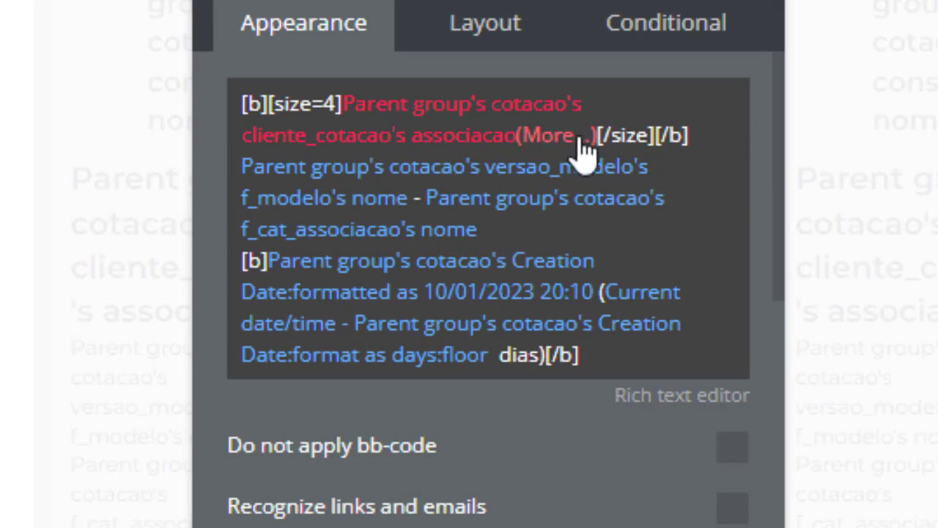
# Capture the card text's expression editor on screen and mark the end of the incomplete associacao expression with a rectangle
pyautogui.press('Print')
pyautogui.moveTo(72, 0); pyautogui.dragTo(894, 499)
pyautogui.click(926, 306)
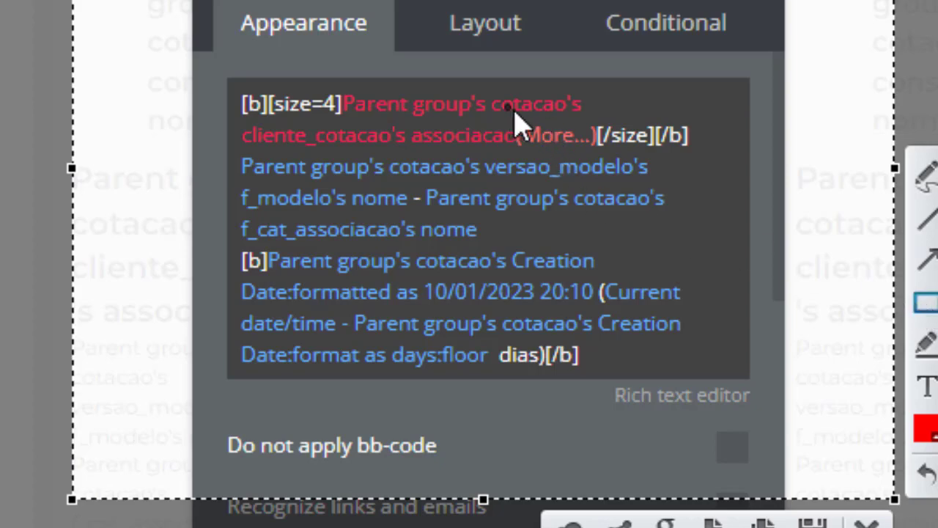
pyautogui.moveTo(507, 108)
pyautogui.mouseDown()
pyautogui.moveTo(613, 184)
pyautogui.moveTo(615, 176)
pyautogui.mouseUp()
pyautogui.hotkey('ctrl', 'c')
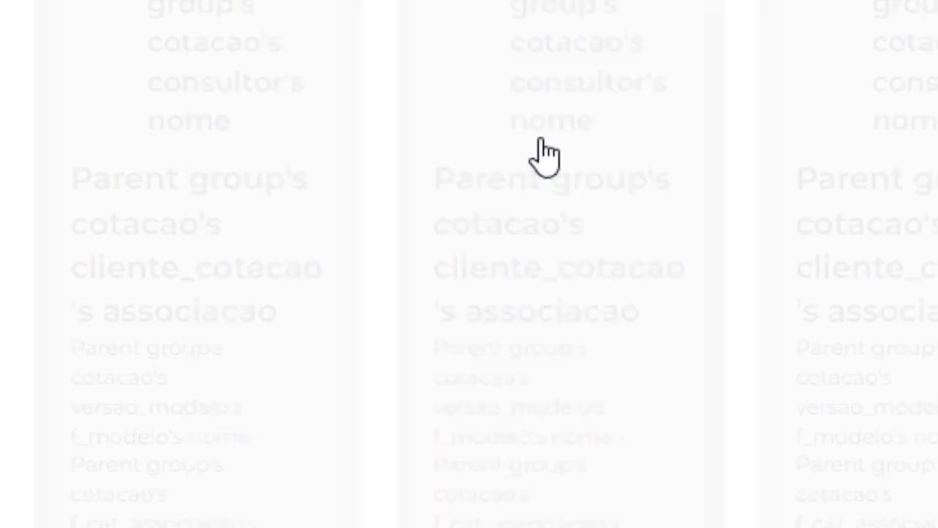
# Reopen the card text and complete its first expression as cliente_cotacao's associacao's nome
pyautogui.doubleClick(541, 143)
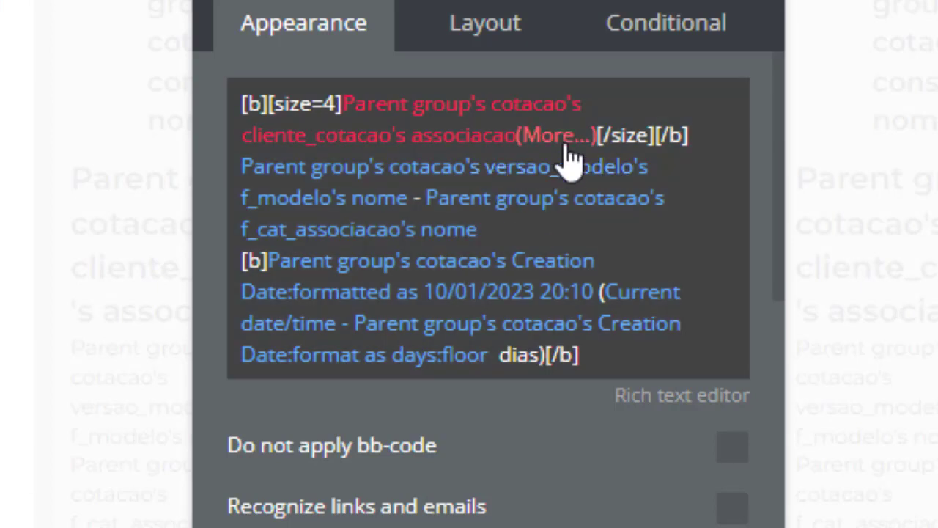
pyautogui.click(561, 139)
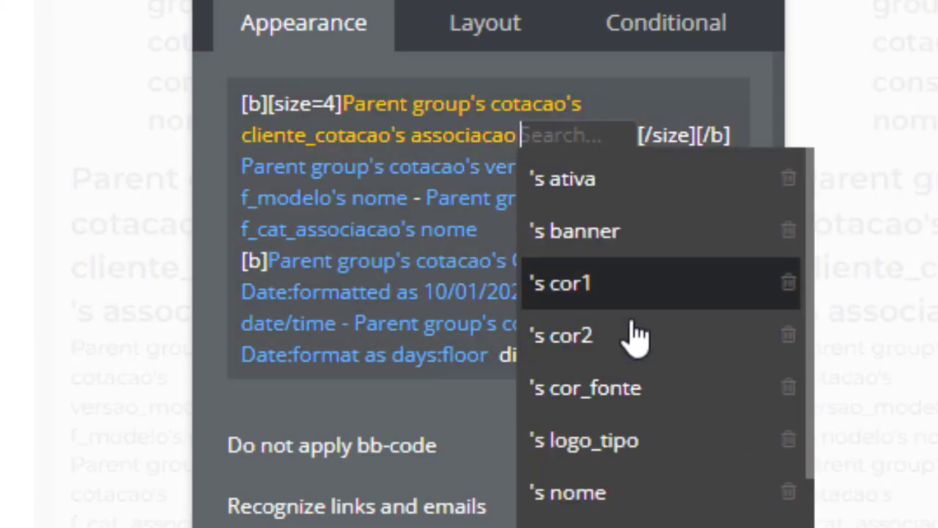
pyautogui.click(641, 493)
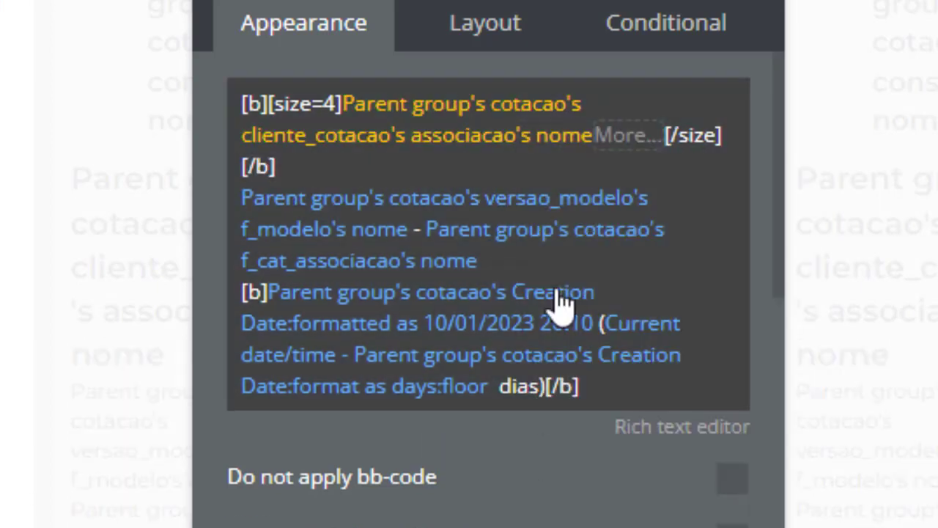
pyautogui.click(561, 144)
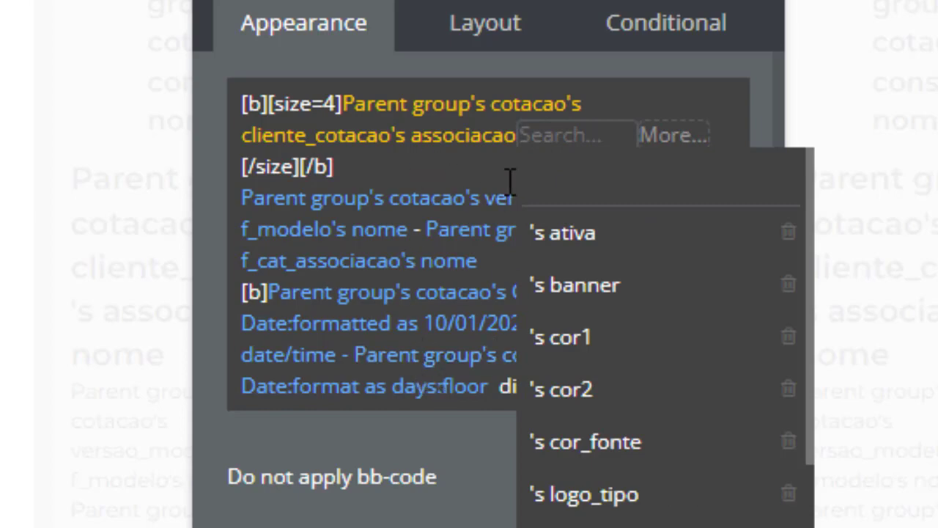
pyautogui.click(392, 499)
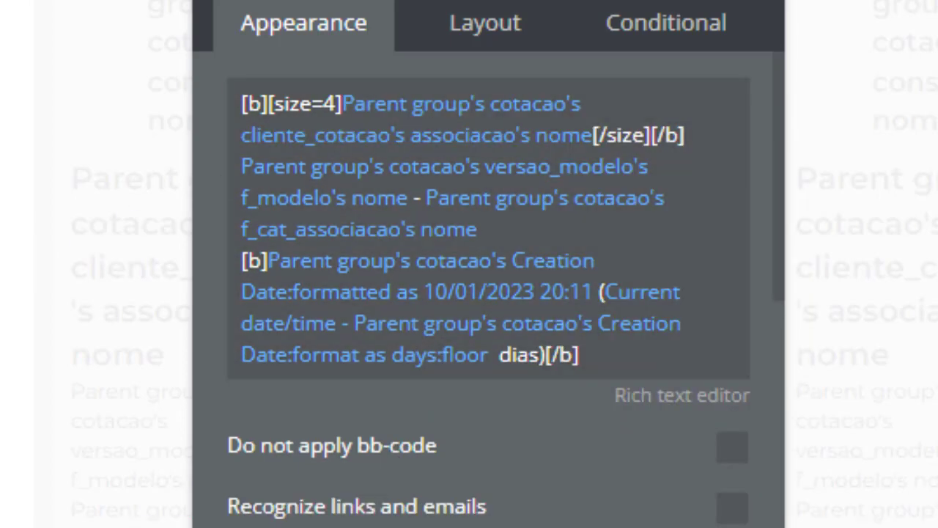
# Undo the associacao changes so that the card text's first expression uses cliente_cotacao's nome
pyautogui.press('BackSpace')
pyautogui.hotkey('ctrl', 'z')
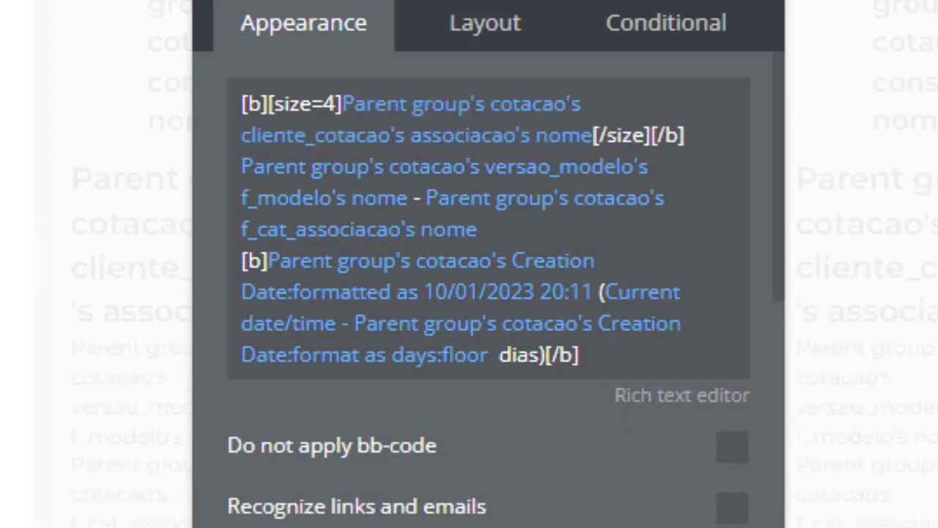
pyautogui.hotkey('ctrl', 'z')
pyautogui.hotkey('ctrl', 'z')
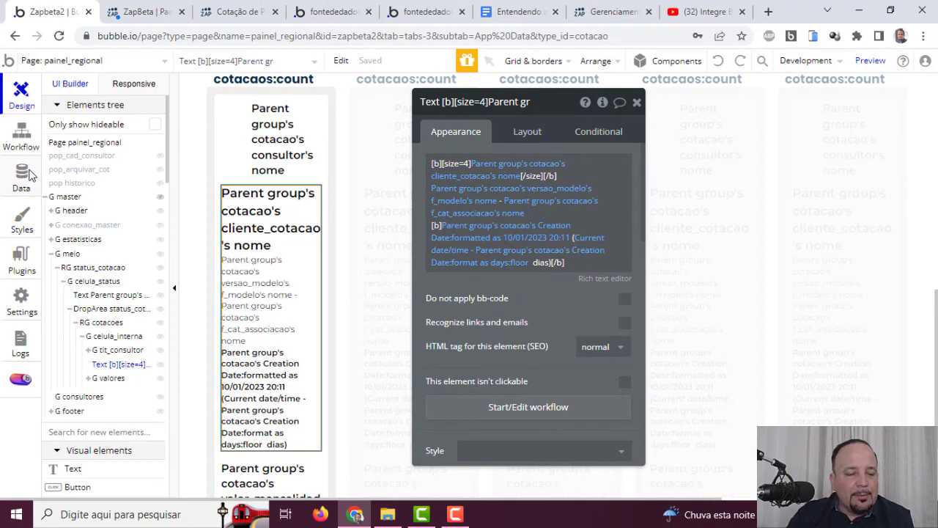
# Open the cotacao data type's fields, capture the list, and circle the associacao field and its a_associacao type
pyautogui.click(29, 175)
pyautogui.click(119, 119)
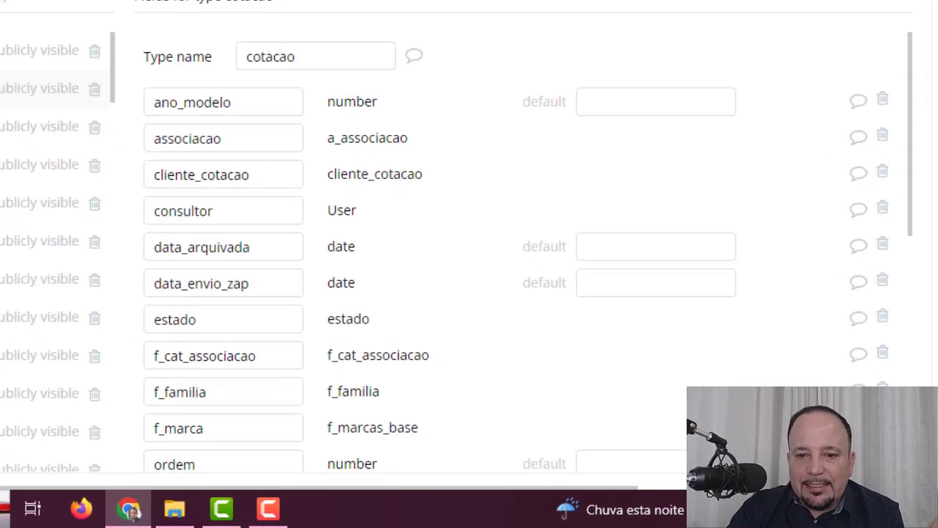
pyautogui.press('Print')
pyautogui.moveTo(85, 17)
pyautogui.mouseDown()
pyautogui.moveTo(732, 443)
pyautogui.moveTo(896, 471)
pyautogui.mouseUp()
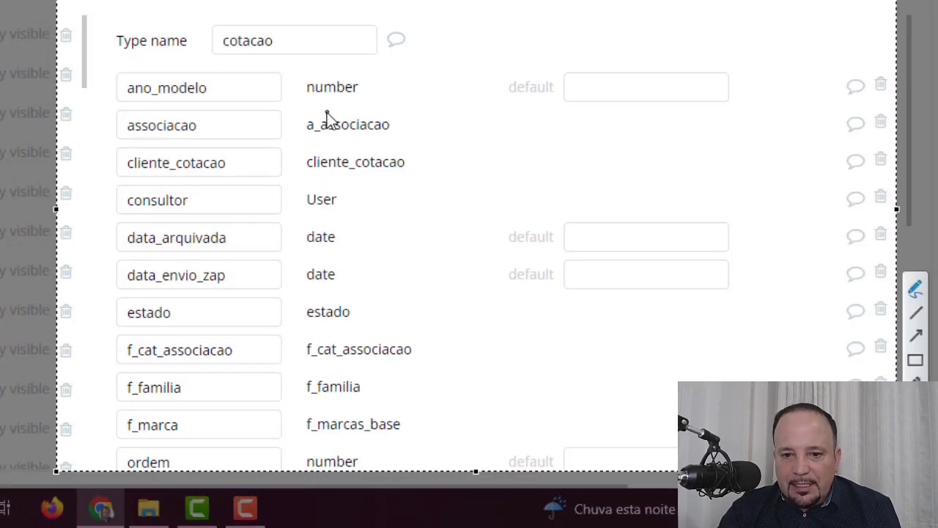
pyautogui.moveTo(313, 109); pyautogui.dragTo(284, 120)
pyautogui.moveTo(391, 139); pyautogui.dragTo(322, 107)
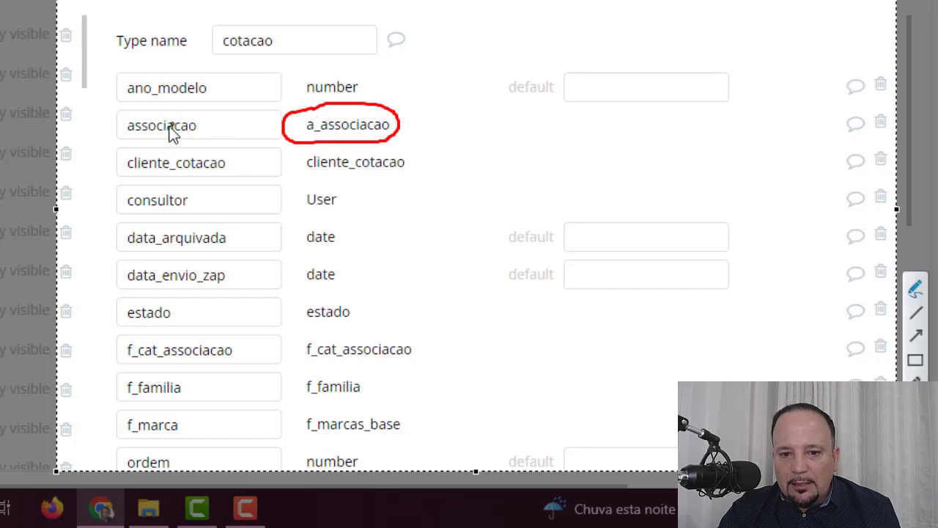
pyautogui.moveTo(157, 106); pyautogui.dragTo(123, 116)
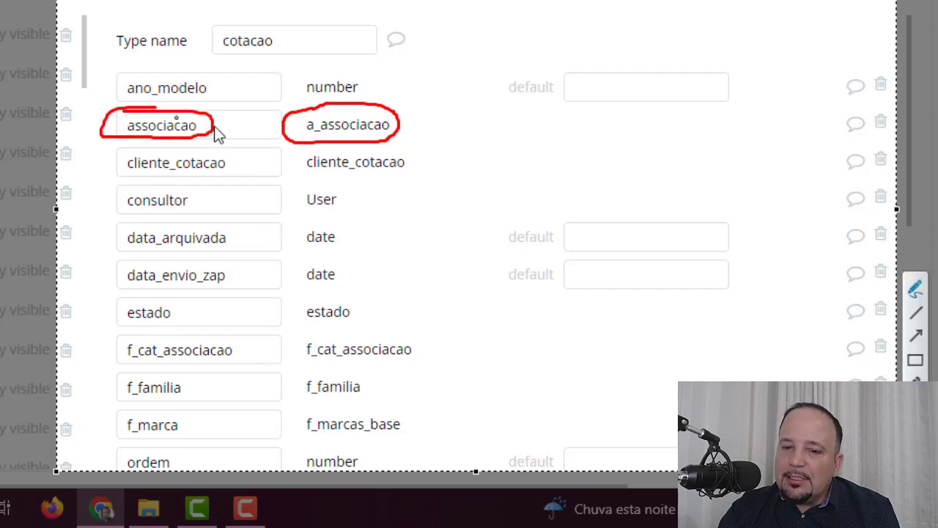
# Draw branching lines from the a_associacao type to illustrate its own fields, and close the annotated capture
pyautogui.moveTo(399, 117)
pyautogui.mouseDown()
pyautogui.moveTo(522, 71)
pyautogui.moveTo(574, 26)
pyautogui.mouseUp()
pyautogui.moveTo(403, 117); pyautogui.dragTo(586, 114)
pyautogui.moveTo(404, 126)
pyautogui.mouseDown()
pyautogui.moveTo(554, 164)
pyautogui.moveTo(705, 147)
pyautogui.mouseUp()
pyautogui.moveTo(403, 128)
pyautogui.mouseDown()
pyautogui.moveTo(580, 207)
pyautogui.moveTo(678, 195)
pyautogui.moveTo(534, 241)
pyautogui.moveTo(546, 241)
pyautogui.mouseUp()
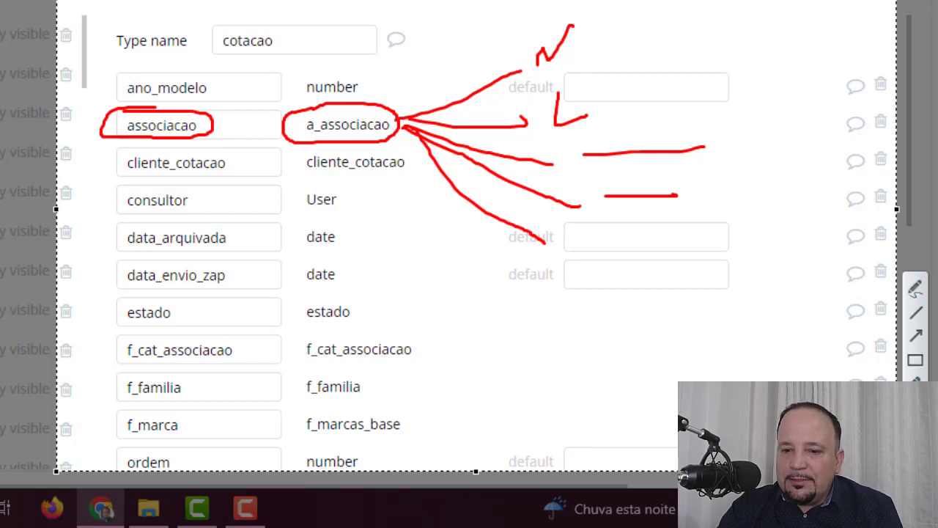
pyautogui.press('Escape')
# Capture the cotacao fields again, circle the cliente_cotacao type with five lines branching from it, and close the capture
pyautogui.press('Print')
pyautogui.moveTo(2, 0); pyautogui.dragTo(879, 450)
pyautogui.click(899, 268)
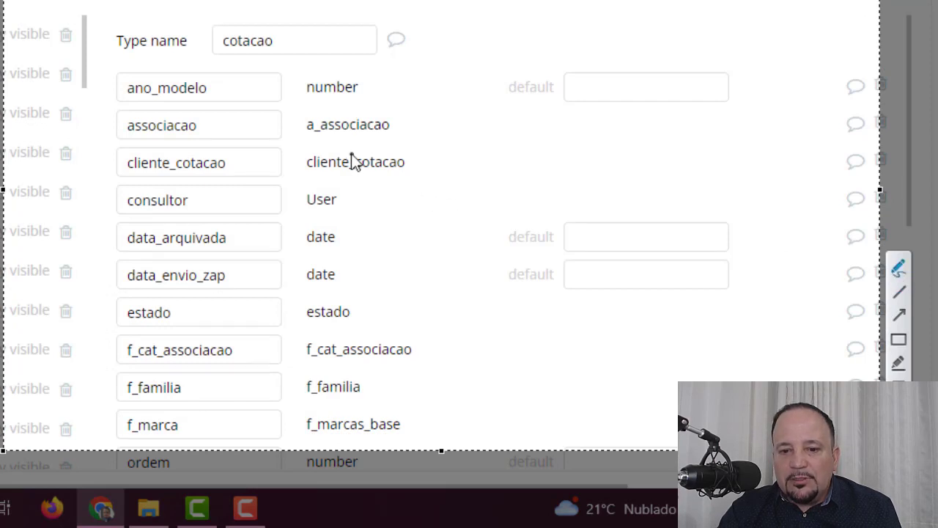
pyautogui.moveTo(344, 145)
pyautogui.mouseDown()
pyautogui.moveTo(321, 148)
pyautogui.moveTo(311, 179)
pyautogui.mouseUp()
pyautogui.moveTo(376, 147)
pyautogui.mouseDown()
pyautogui.moveTo(410, 168)
pyautogui.moveTo(542, 103)
pyautogui.mouseUp()
pyautogui.moveTo(415, 161)
pyautogui.mouseDown()
pyautogui.moveTo(414, 169)
pyautogui.moveTo(612, 172)
pyautogui.mouseUp()
pyautogui.moveTo(420, 161); pyautogui.dragTo(613, 213)
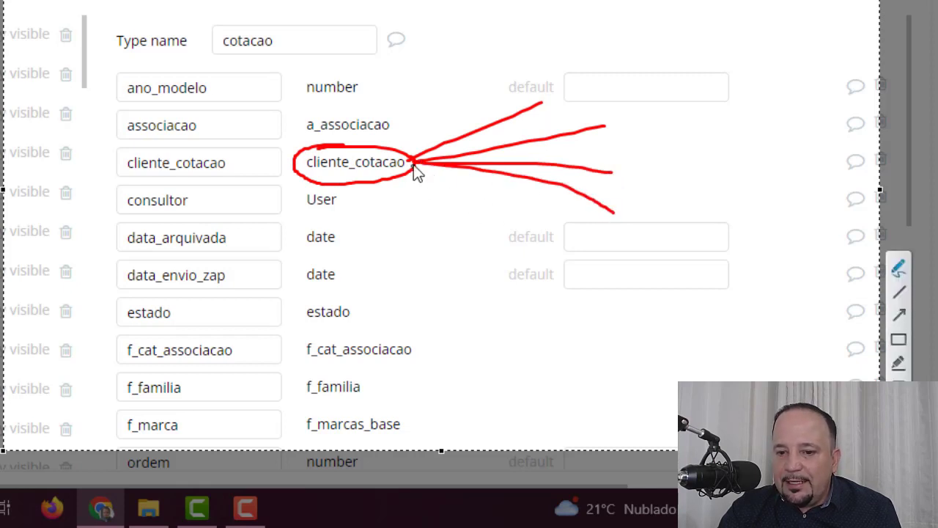
pyautogui.moveTo(414, 162); pyautogui.dragTo(548, 252)
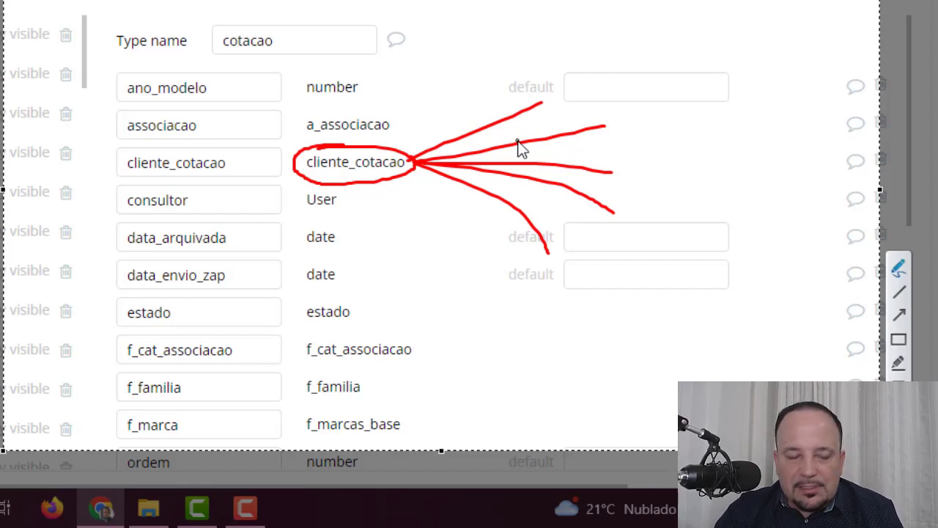
pyautogui.press('Escape')
pyautogui.press('Escape')
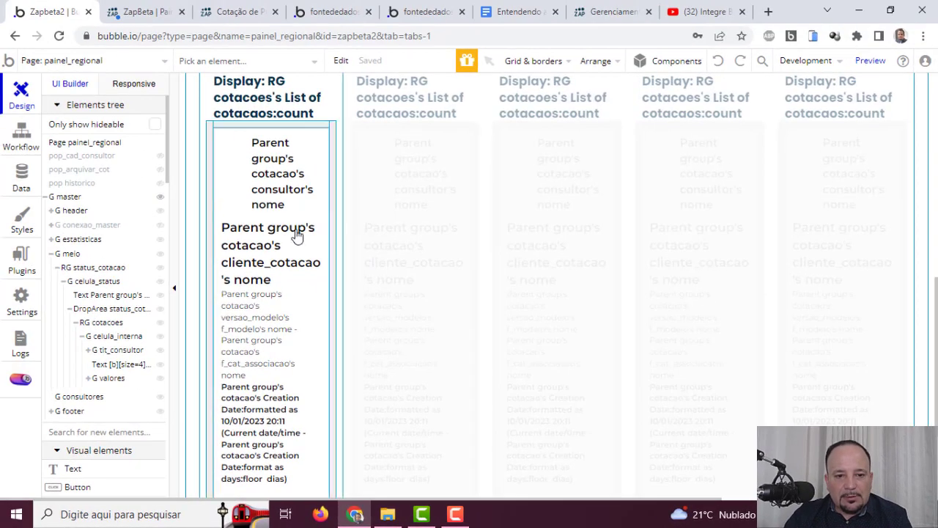
# Reopen the quotation card text and change the field after cliente_cotacao in its first expression to associacao's nome
pyautogui.doubleClick(286, 238)
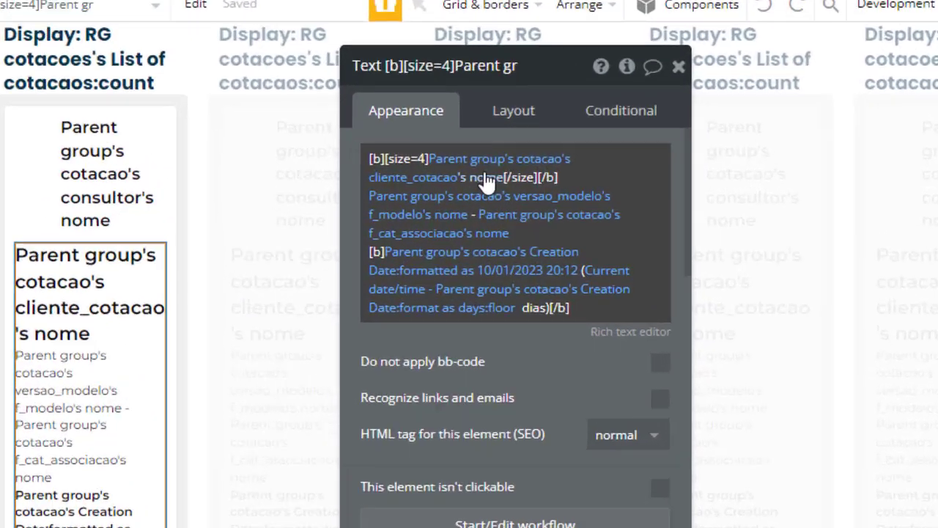
pyautogui.click(534, 175)
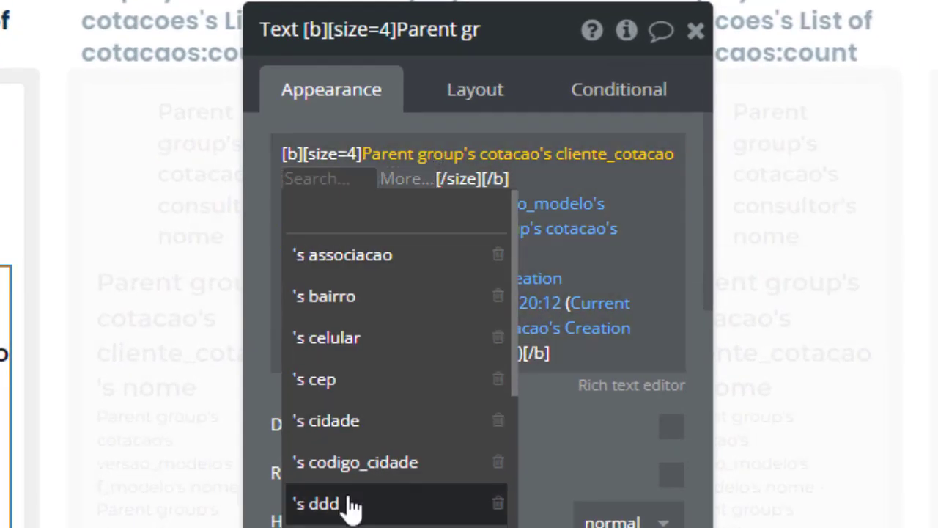
pyautogui.scroll(-2, 367, 469)
pyautogui.scroll(2, 388, 366)
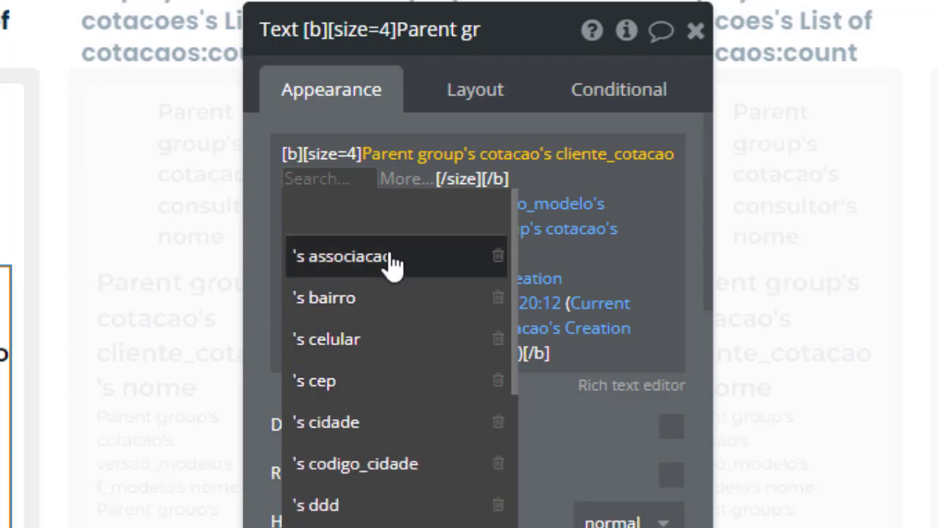
pyautogui.click(392, 265)
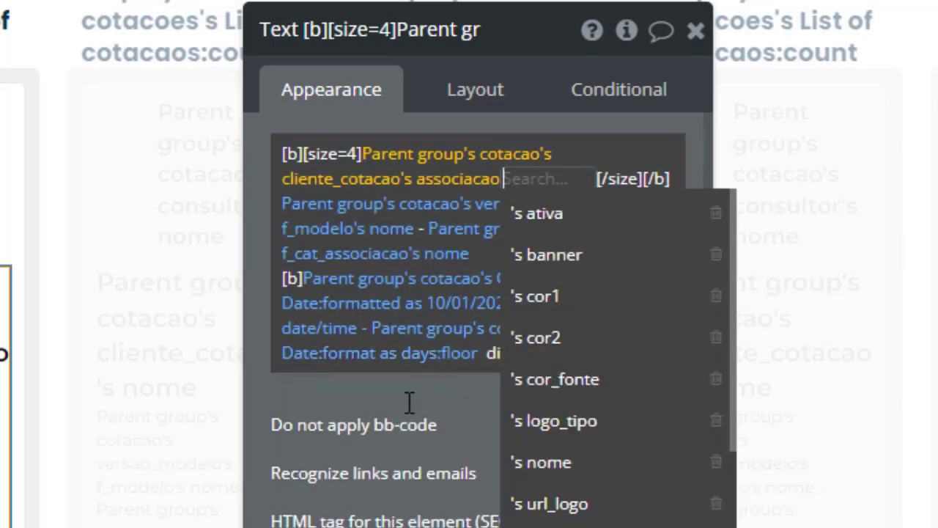
pyautogui.click(387, 400)
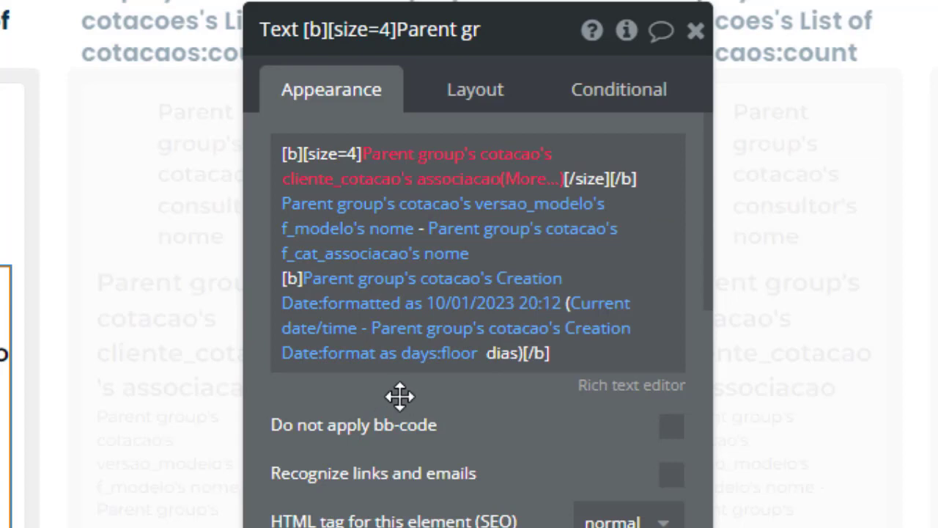
pyautogui.click(530, 179)
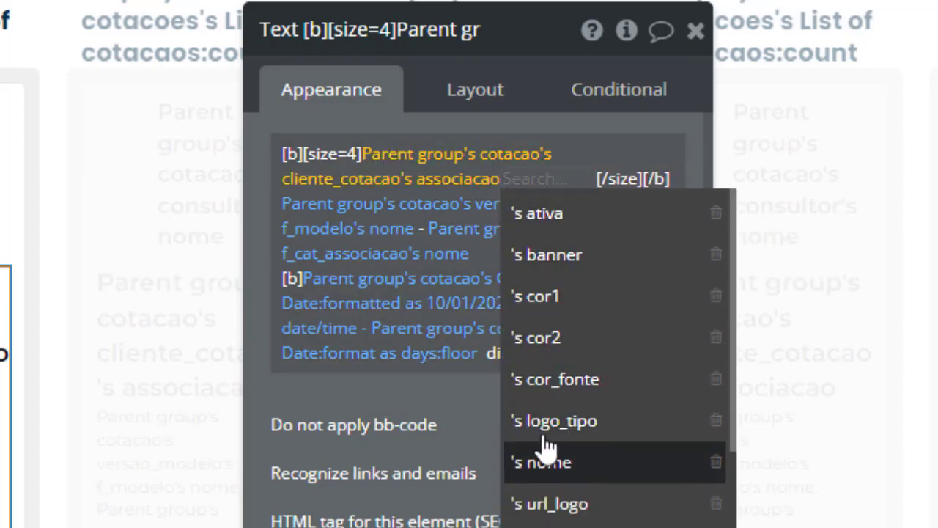
pyautogui.click(560, 458)
# Replace the field after cliente_cotacao in the first expression with cidade, followed by responsavel
pyautogui.click(462, 183)
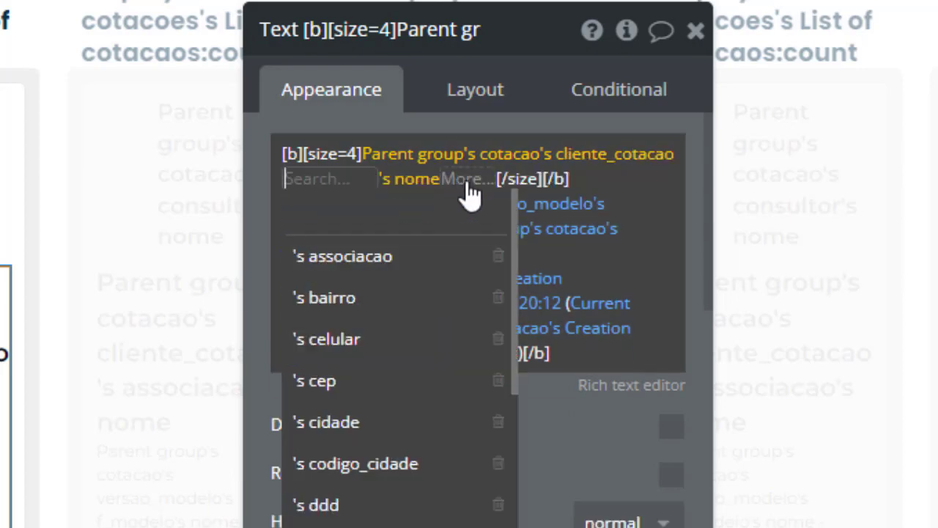
pyautogui.click(396, 438)
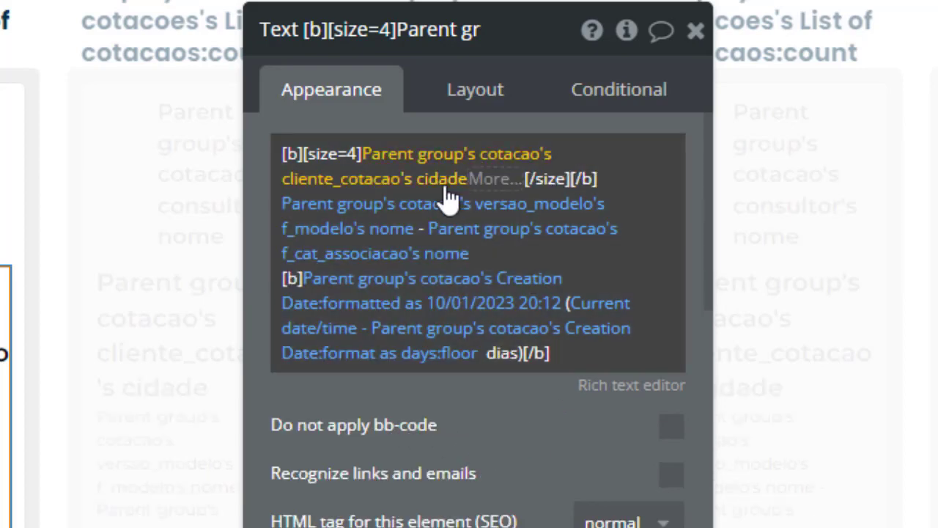
pyautogui.click(444, 185)
pyautogui.scroll(-4, 370, 366)
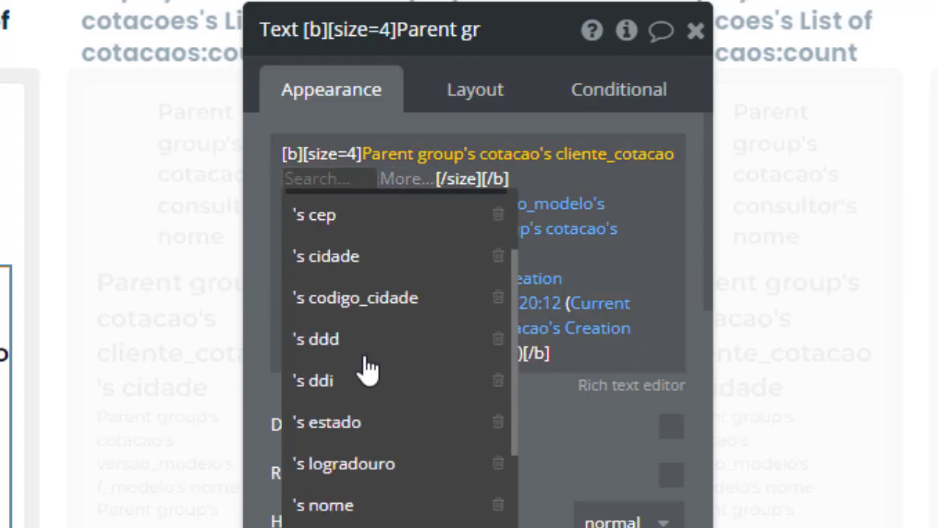
pyautogui.click(383, 444)
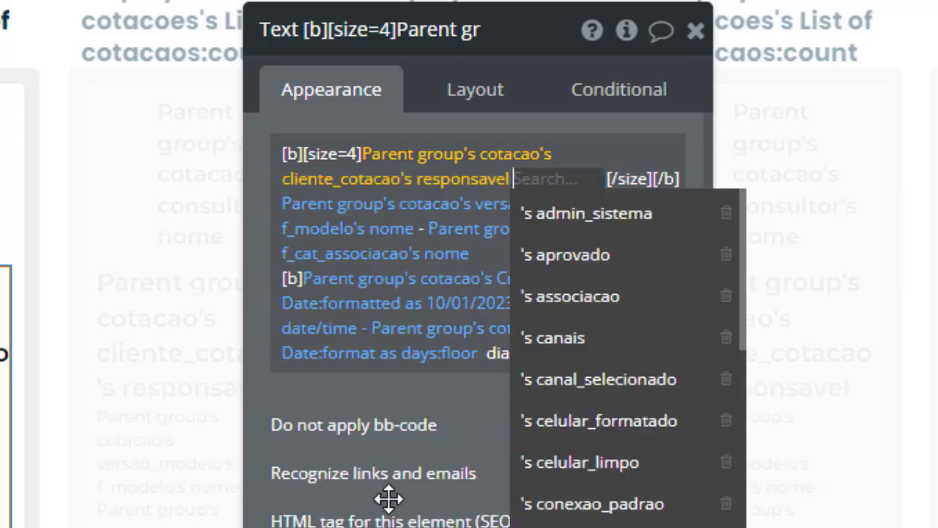
pyautogui.click(383, 497)
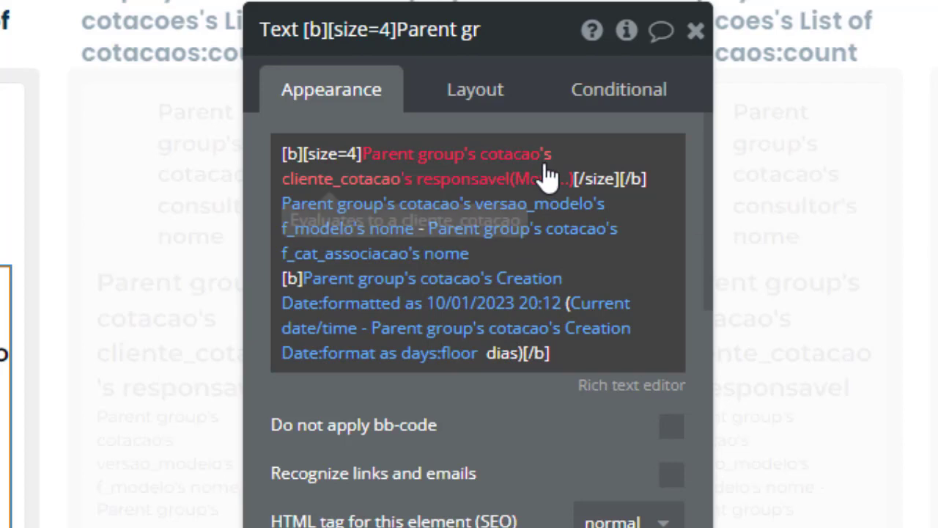
# Complete the cliente_cotacao's responsavel expression with the responsible user's nome field
pyautogui.click(546, 179)
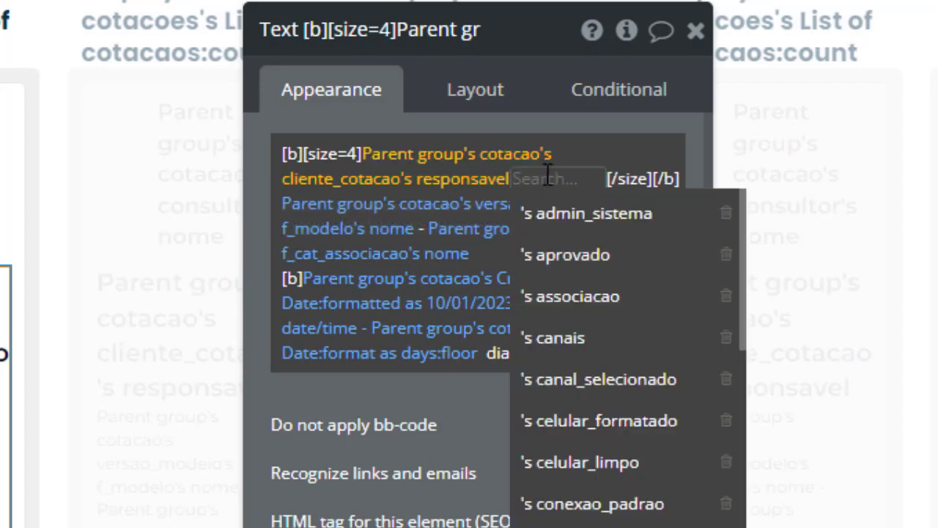
pyautogui.scroll(-3, 594, 455)
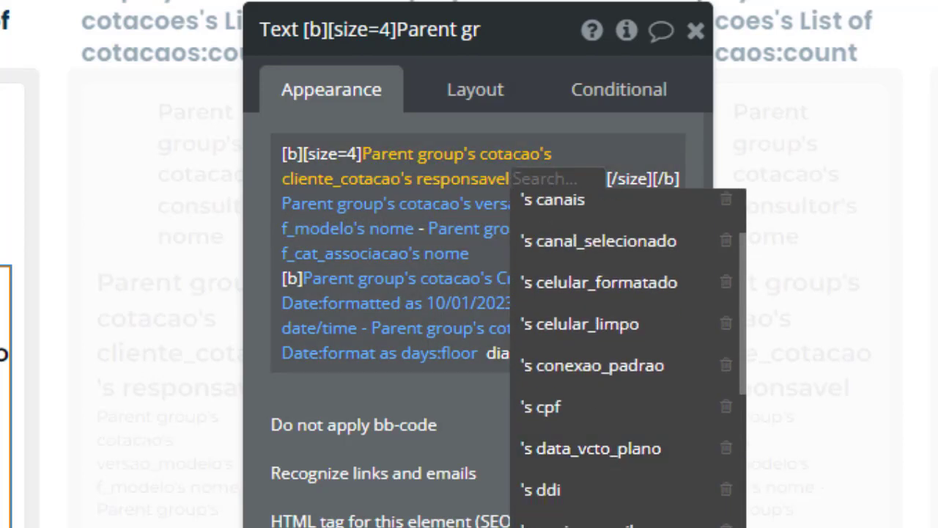
pyautogui.click(572, 525)
pyautogui.click(456, 468)
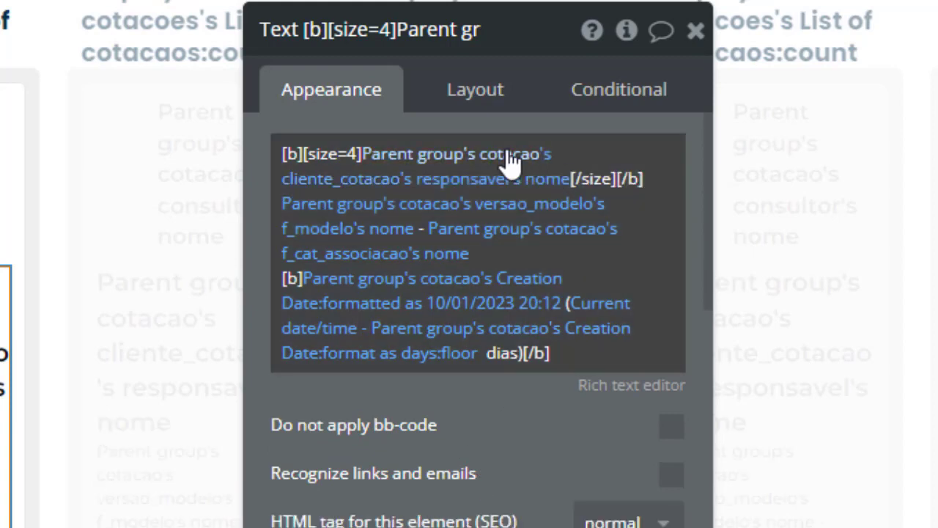
# List the fields available after responsavel in the first expression, capture the screen, and outline the associacao field with a red rectangle
pyautogui.click(542, 191)
pyautogui.click(541, 182)
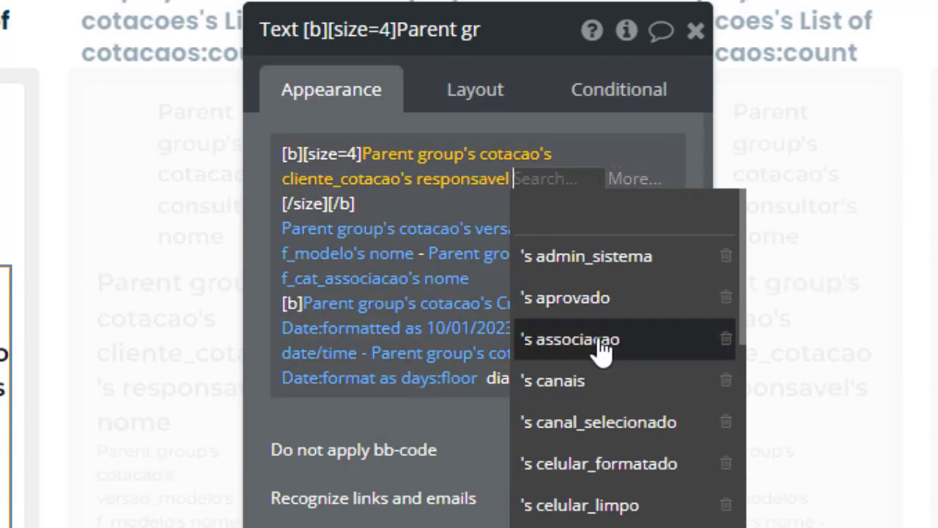
pyautogui.press('Print')
pyautogui.moveTo(141, 1); pyautogui.dragTo(937, 527)
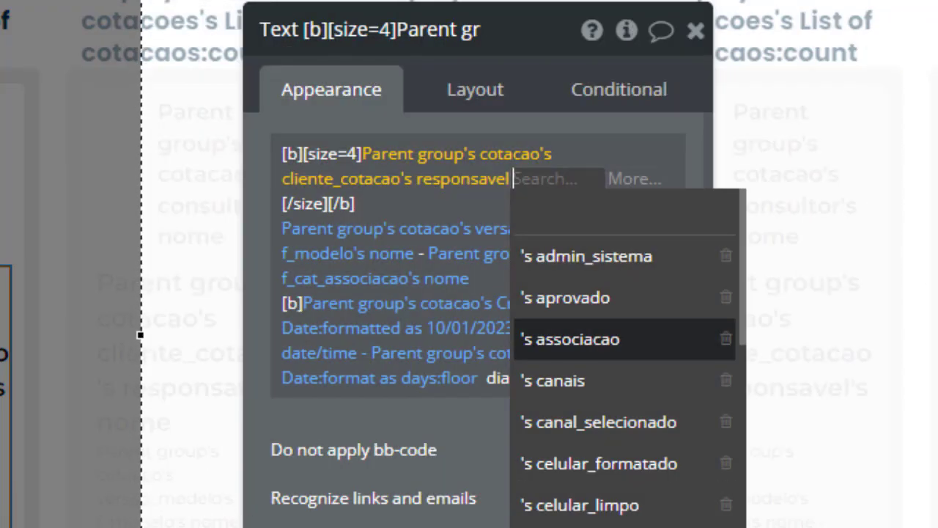
pyautogui.moveTo(492, 315); pyautogui.dragTo(764, 367)
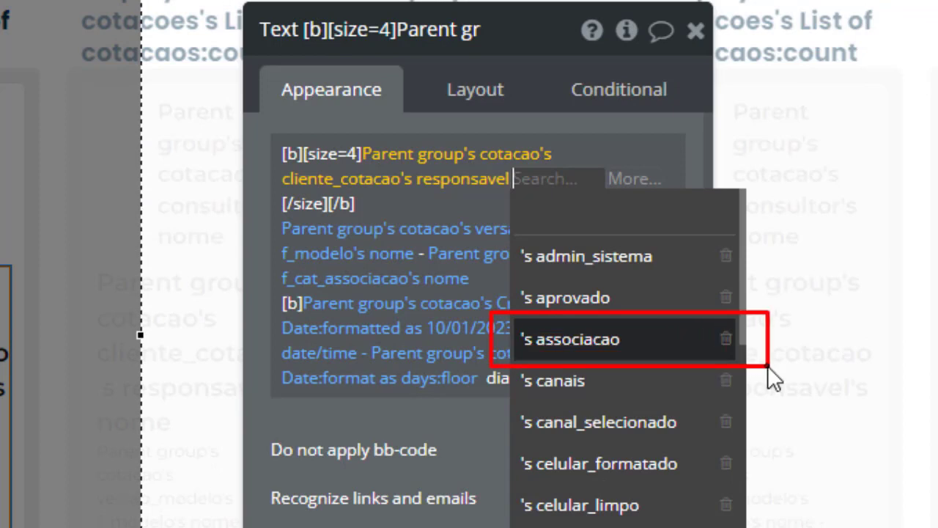
pyautogui.hotkey('ctrl', 'c')
# Extend the first expression of the quotation card text after responsavel with associacao, followed by nome
pyautogui.doubleClick(544, 180)
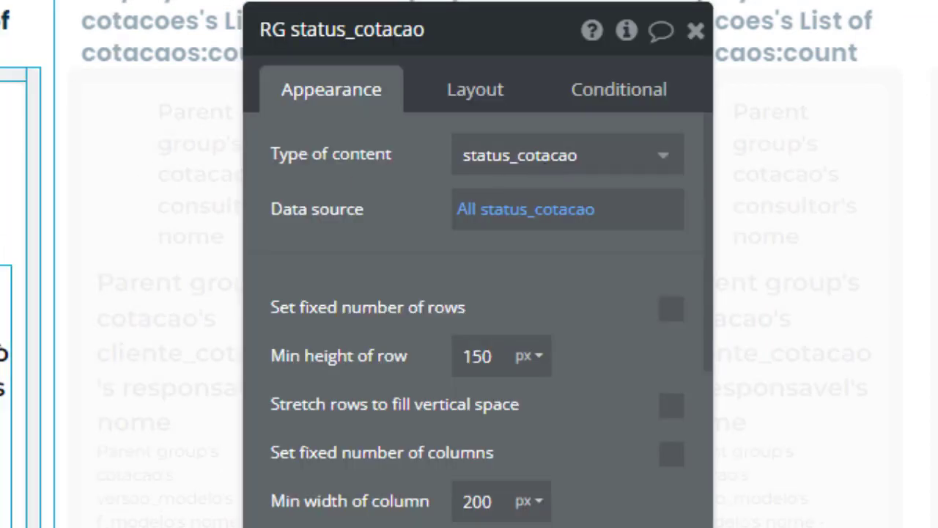
pyautogui.click(559, 180)
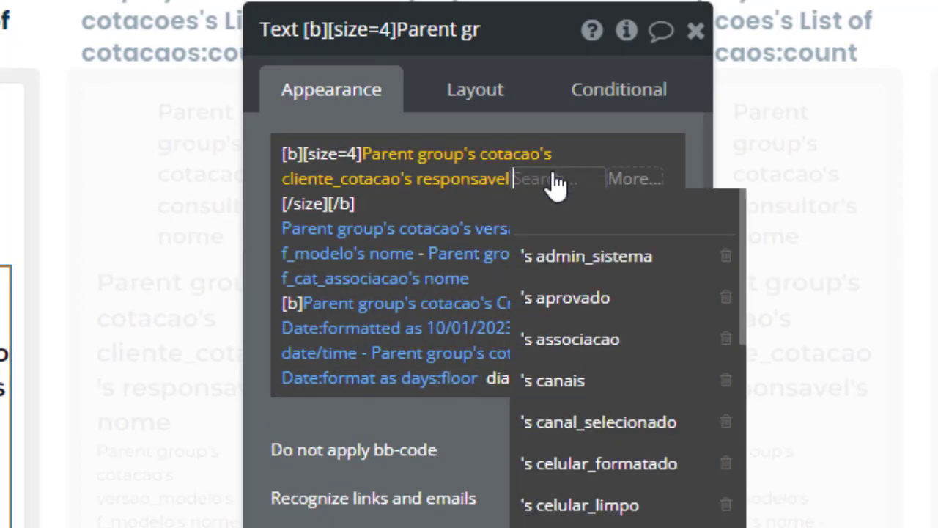
pyautogui.click(663, 337)
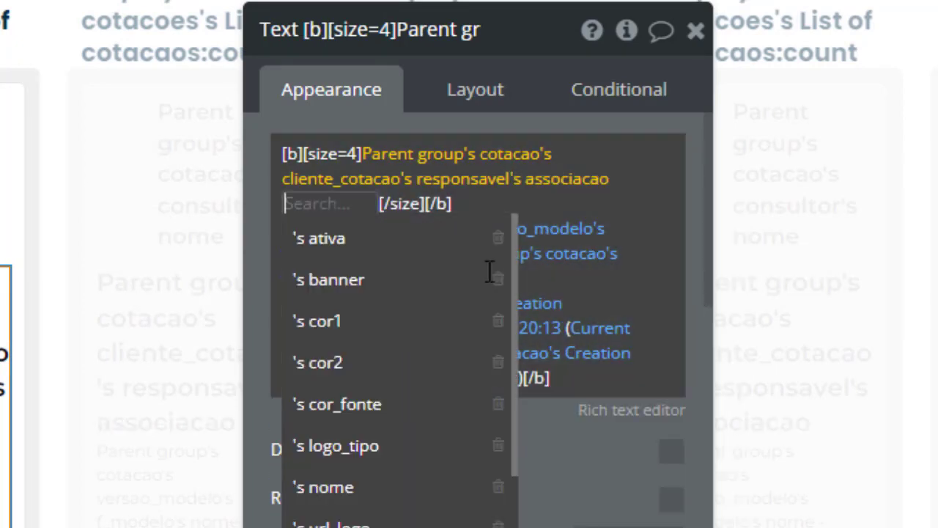
pyautogui.click(357, 490)
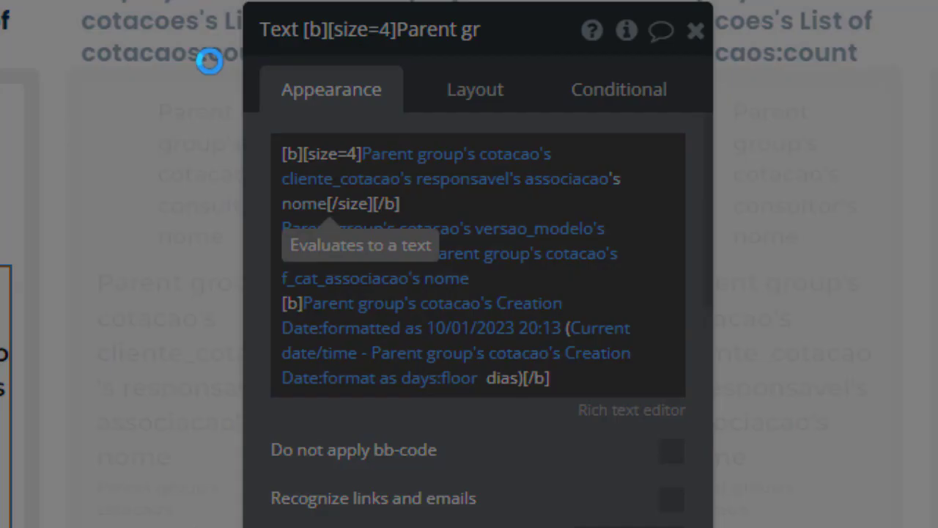
# Capture the text properties, outline nome, associacao, responsavel and cliente_cotacao in the first expression with red rectangles, and close the capture
pyautogui.moveTo(172, 4)
pyautogui.mouseDown()
pyautogui.moveTo(818, 432)
pyautogui.moveTo(824, 473)
pyautogui.mouseUp()
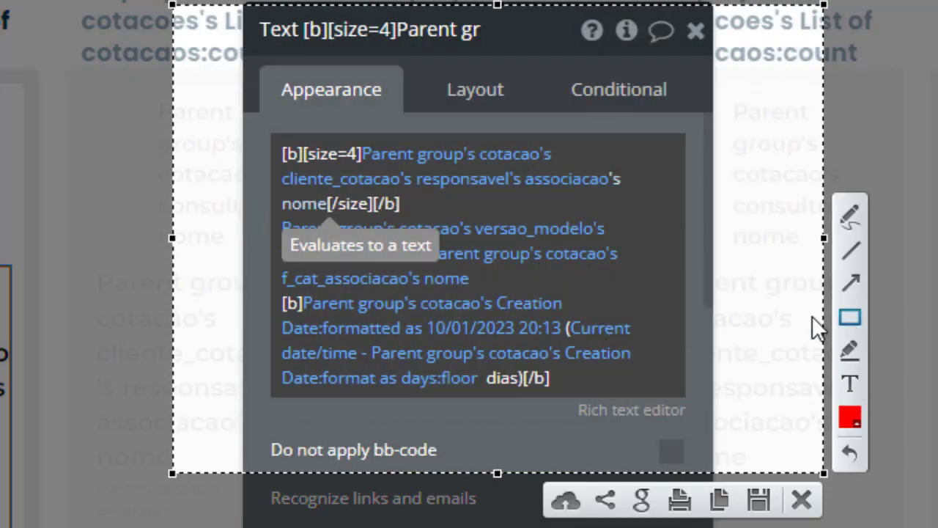
pyautogui.moveTo(268, 191); pyautogui.dragTo(335, 216)
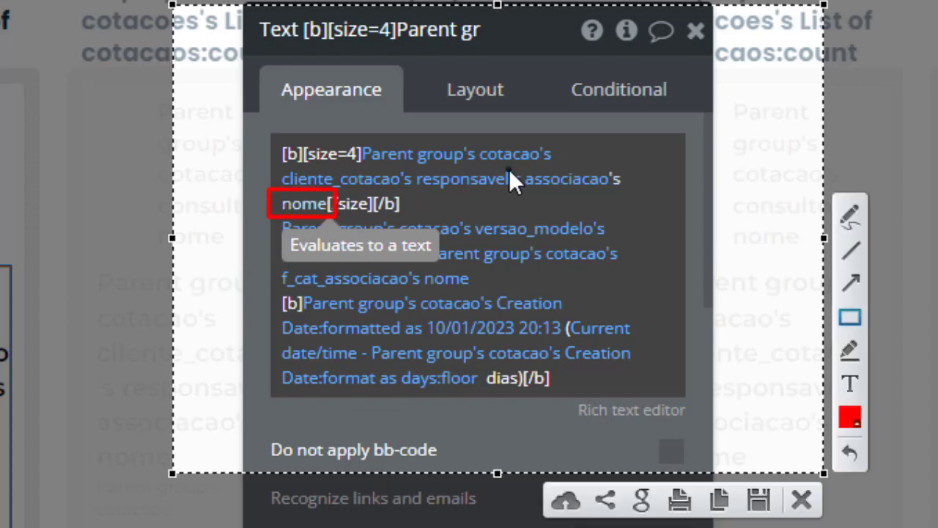
pyautogui.moveTo(524, 163); pyautogui.dragTo(625, 197)
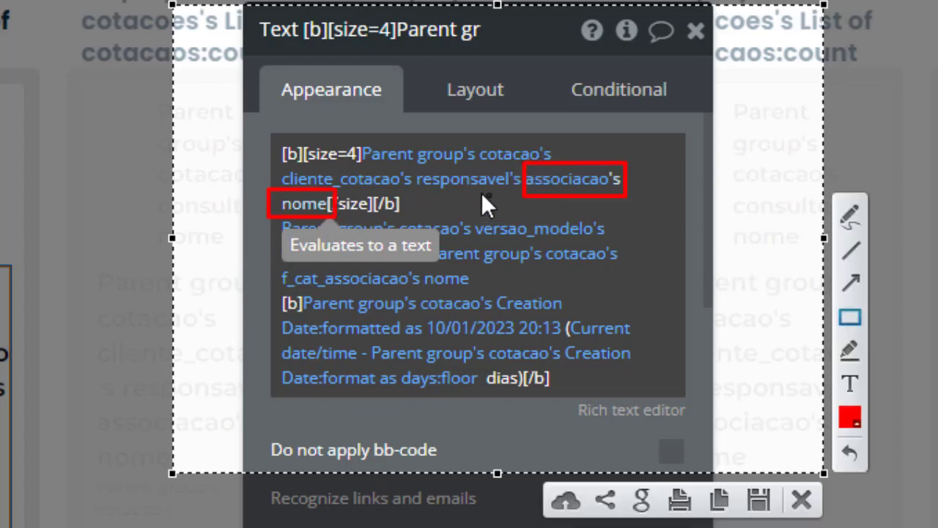
pyautogui.moveTo(415, 163); pyautogui.dragTo(523, 195)
pyautogui.moveTo(283, 170); pyautogui.dragTo(416, 191)
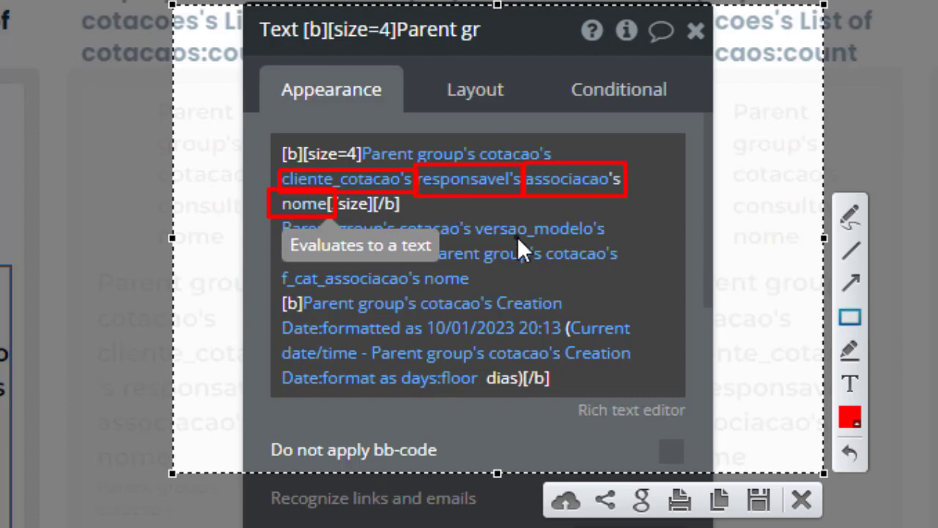
pyautogui.press('Escape')
pyautogui.press('Escape')
pyautogui.press('Escape')
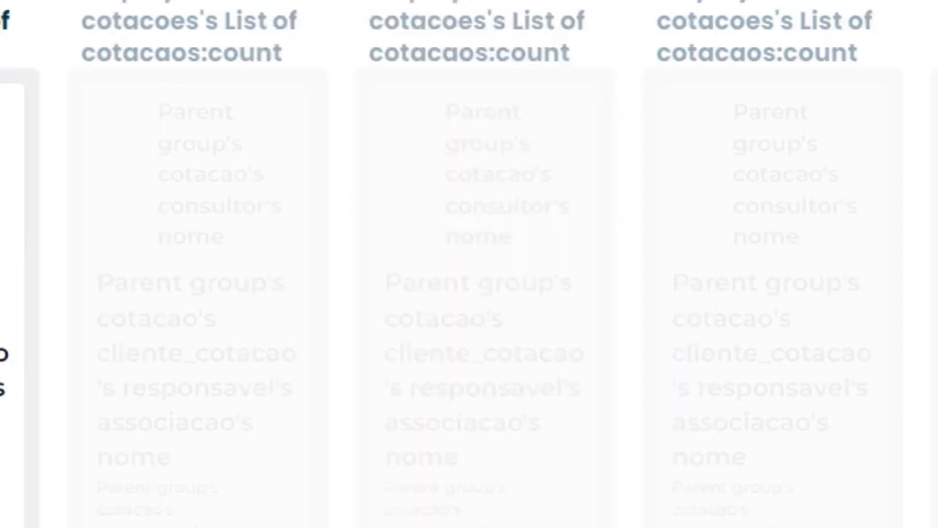
# Reopen the quotation card text and replace responsavel with associacao directly after cliente_cotacao in the first expression
pyautogui.doubleClick(4, 337)
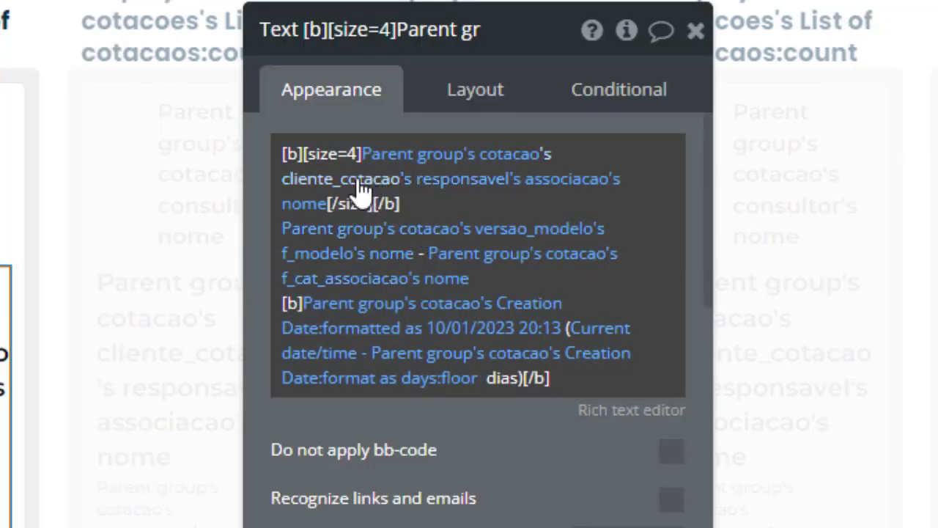
pyautogui.click(442, 184)
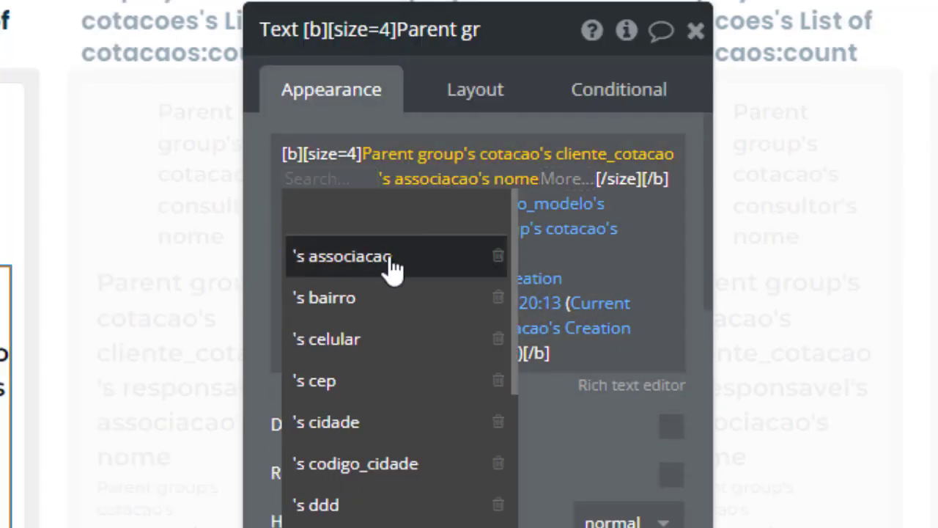
pyautogui.click(393, 268)
pyautogui.click(541, 181)
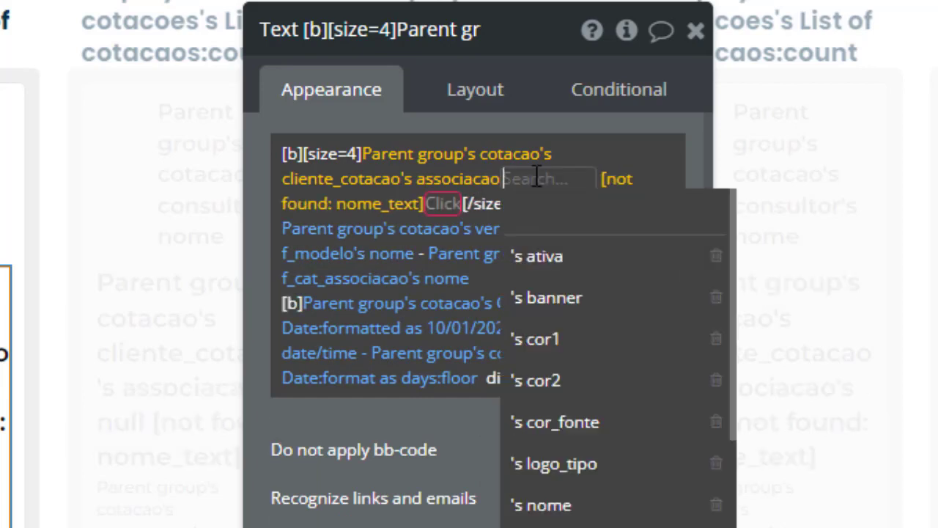
pyautogui.click(577, 513)
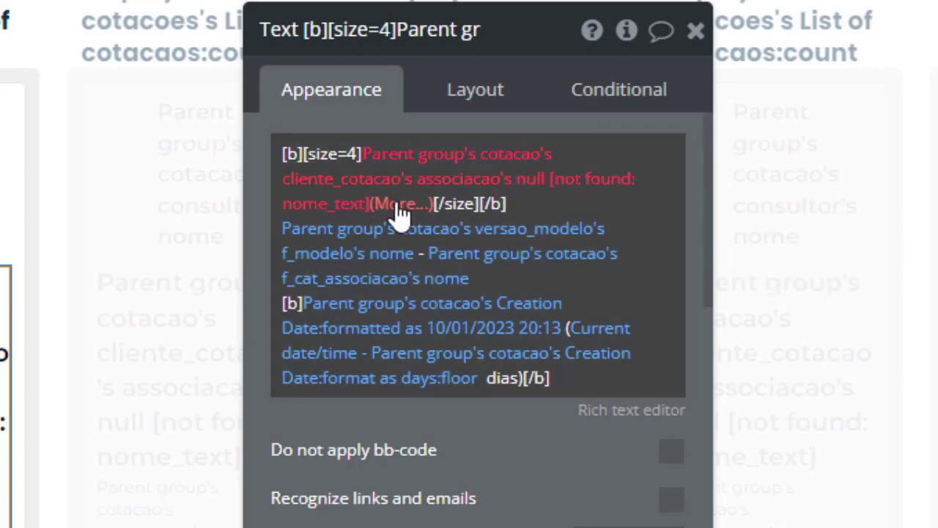
# Remove the invalid ending of the first expression and complete cliente_cotacao's associacao with the nome field
pyautogui.click(399, 205)
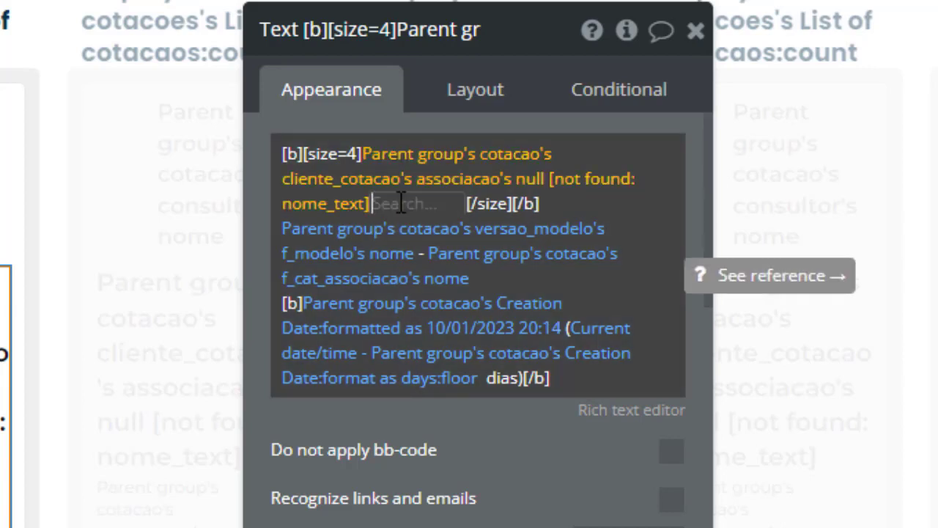
pyautogui.press('BackSpace')
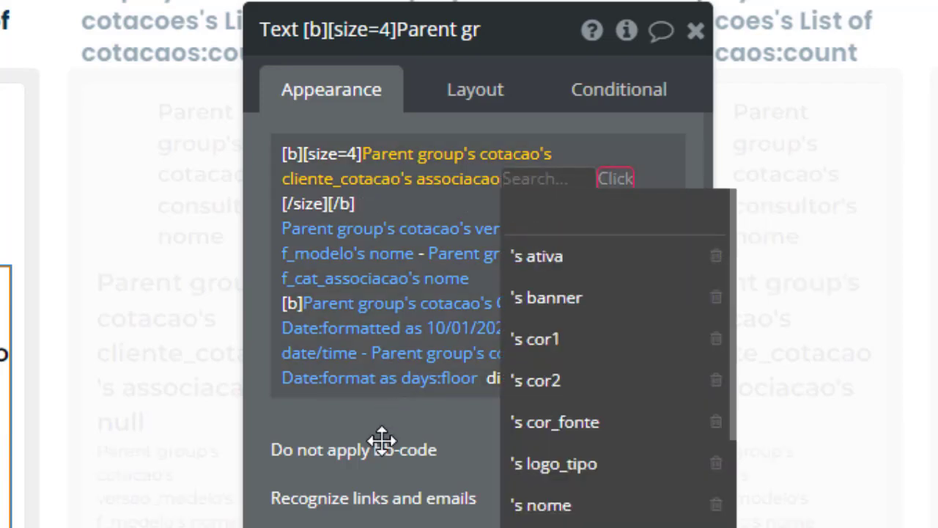
pyautogui.click(382, 442)
pyautogui.click(537, 180)
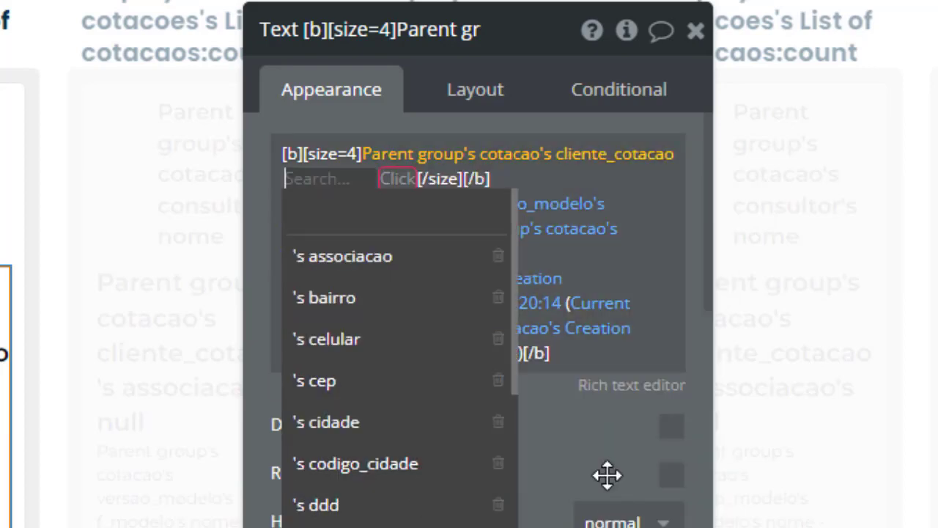
pyautogui.click(577, 241)
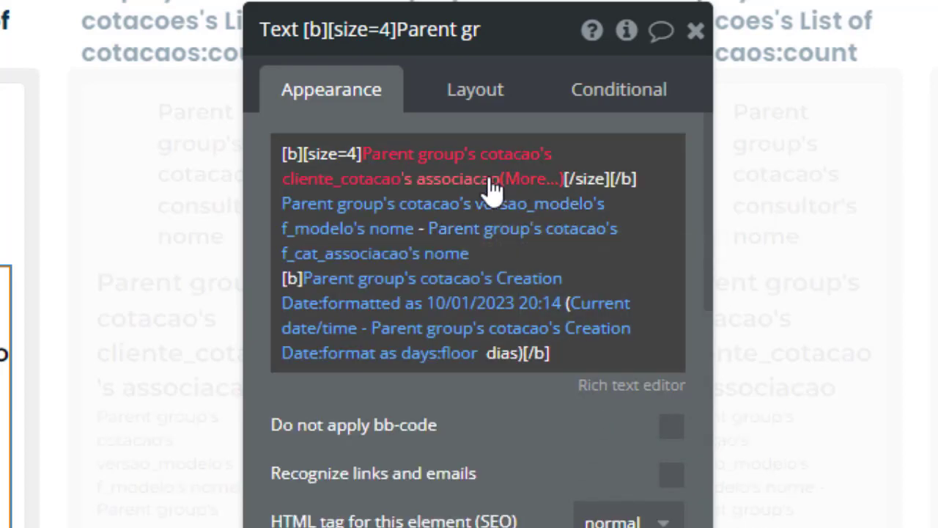
pyautogui.click(521, 183)
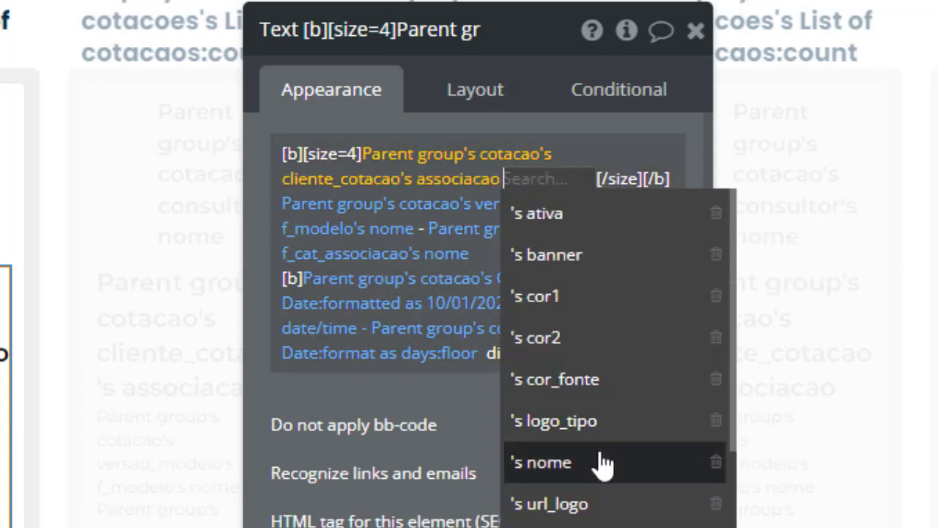
pyautogui.click(603, 462)
pyautogui.click(415, 433)
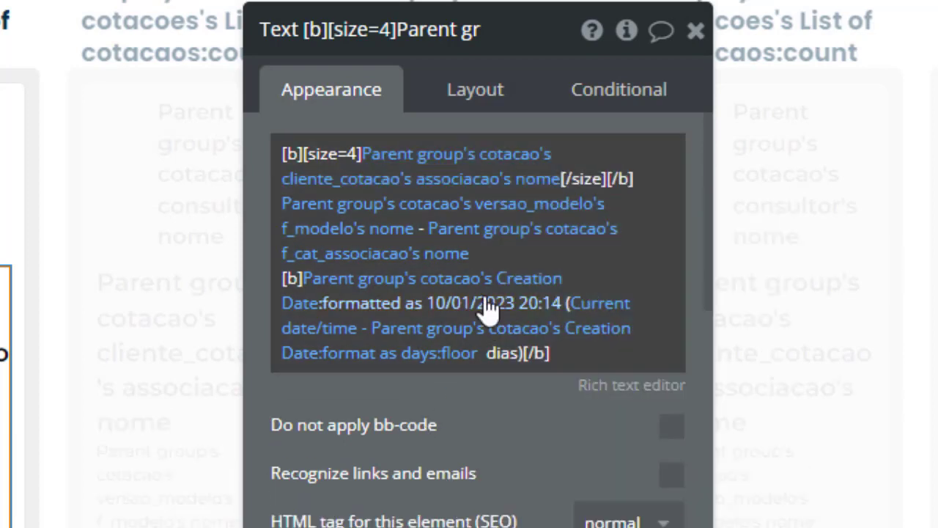
# Replace associacao with responsavel after cliente_cotacao in the first expression, keeping nome as its last field
pyautogui.click(548, 183)
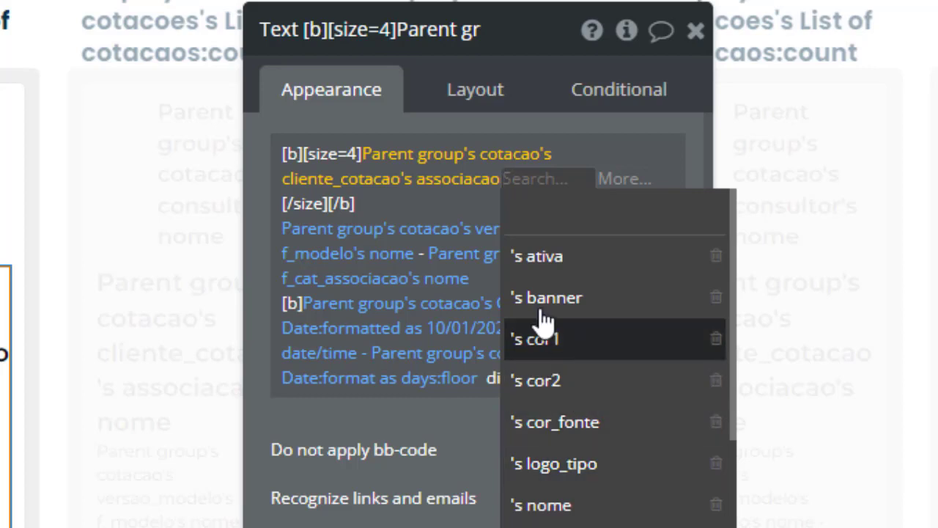
pyautogui.click(467, 188)
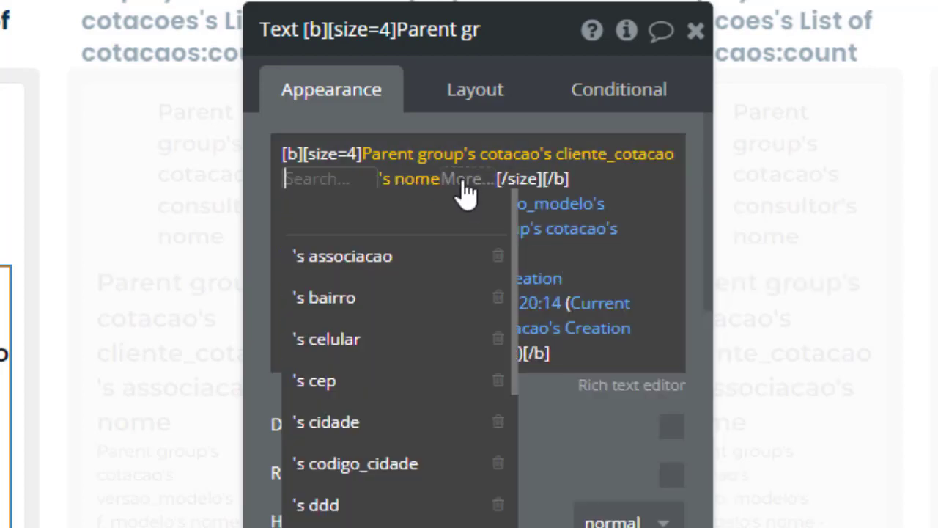
pyautogui.scroll(-3, 367, 439)
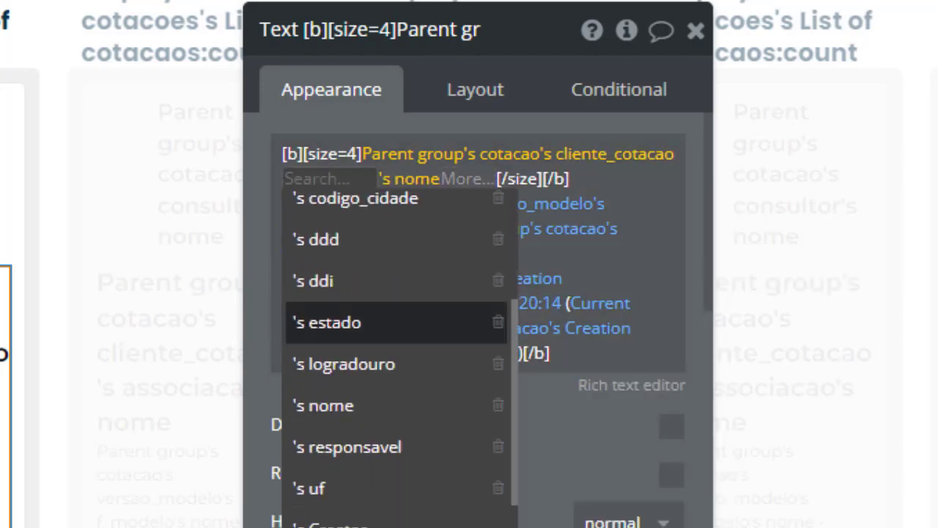
pyautogui.click(356, 450)
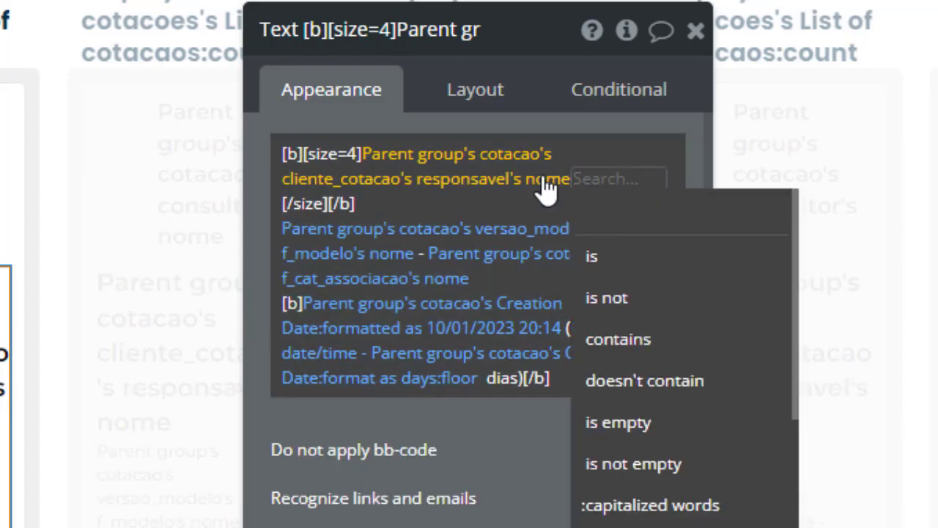
# Change the field after responsavel to associacao followed by nome, and remove the stray "is not empty" condition
pyautogui.click(546, 190)
pyautogui.click(593, 341)
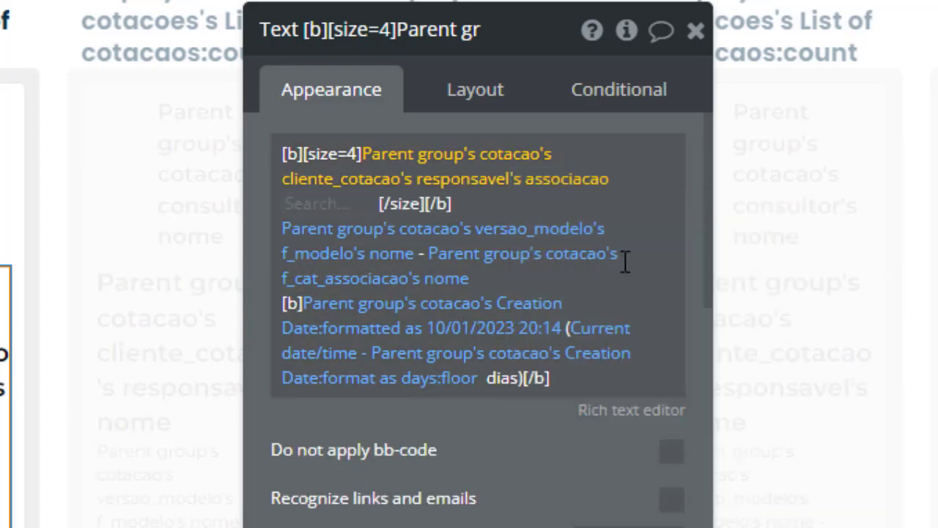
pyautogui.click(367, 492)
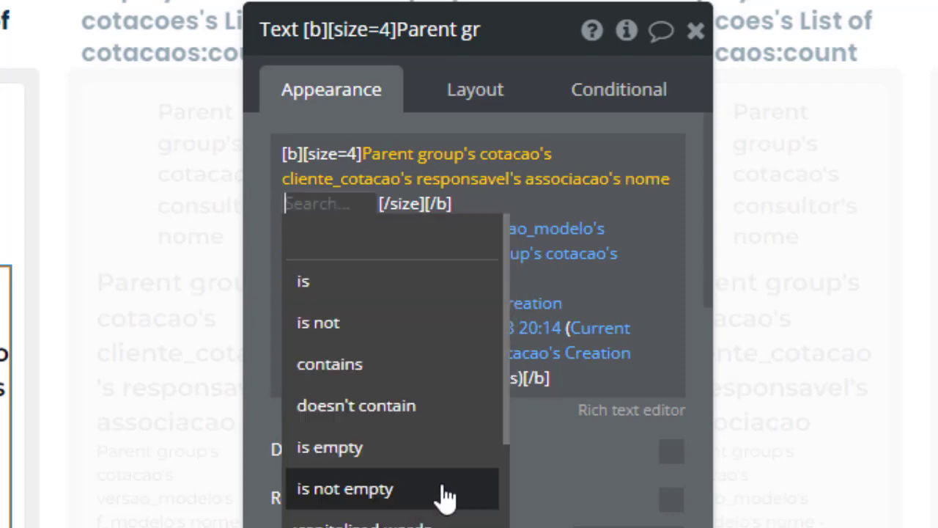
pyautogui.click(444, 495)
pyautogui.click(335, 203)
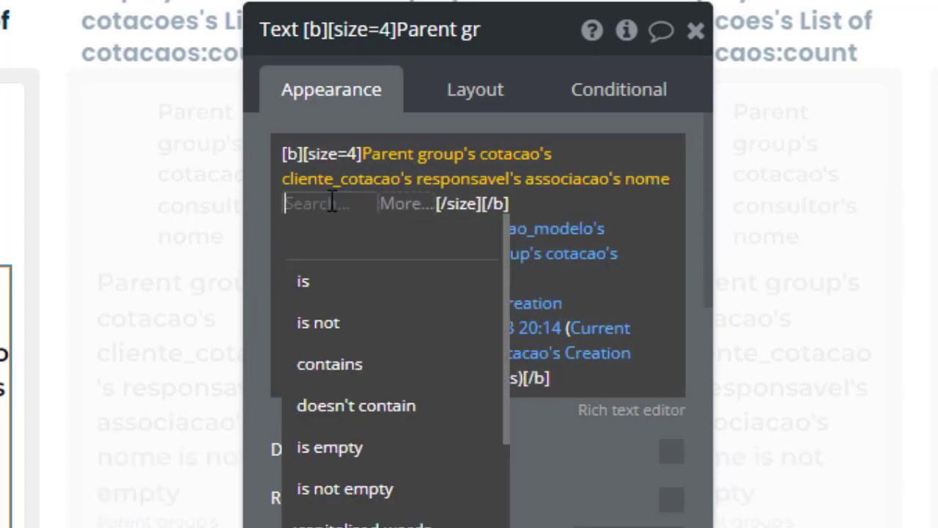
pyautogui.press('BackSpace')
pyautogui.click(597, 407)
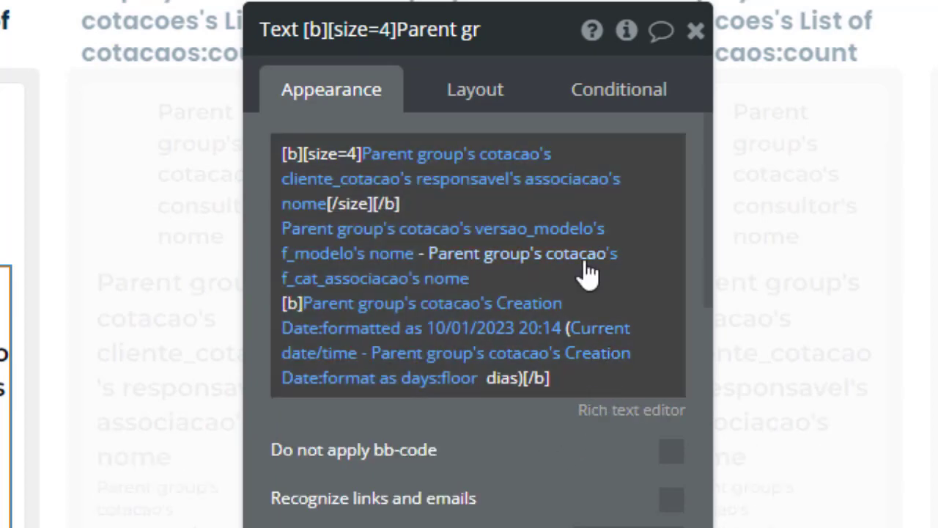
# Strip the chained fields after cliente_cotacao in the first expression and end it directly with cliente_cotacao's nome
pyautogui.click(322, 209)
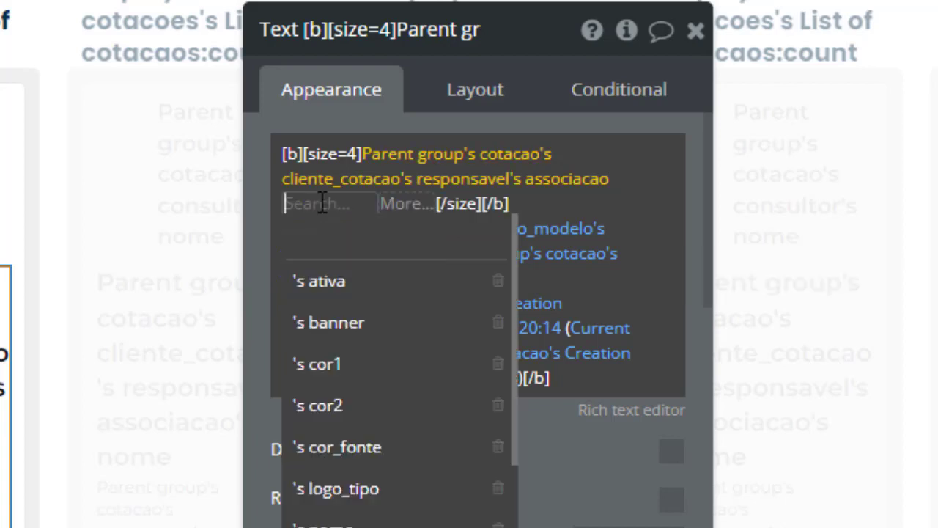
pyautogui.press('BackSpace')
pyautogui.press('BackSpace')
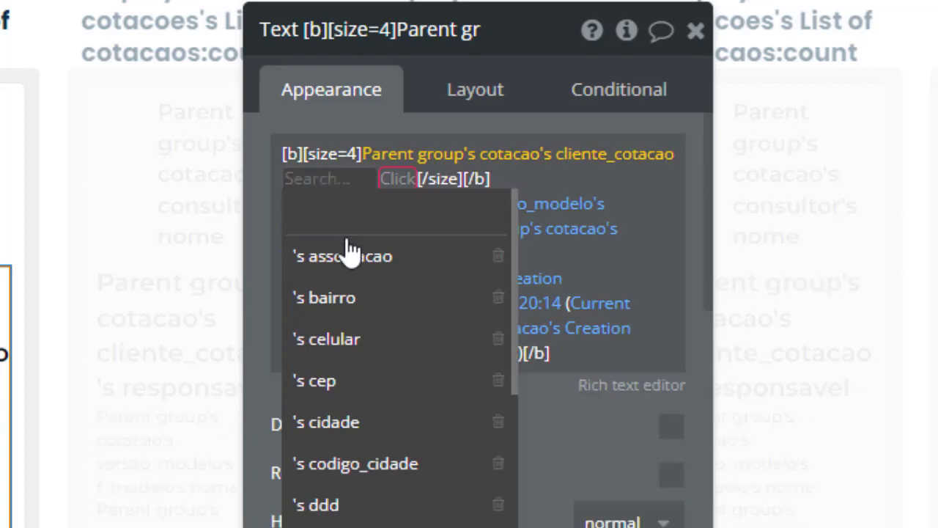
pyautogui.click(381, 254)
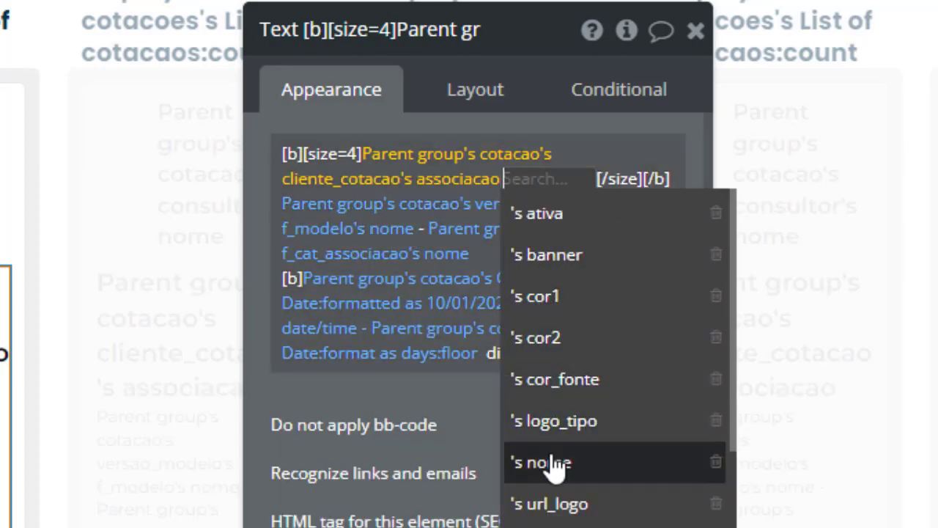
pyautogui.press('BackSpace')
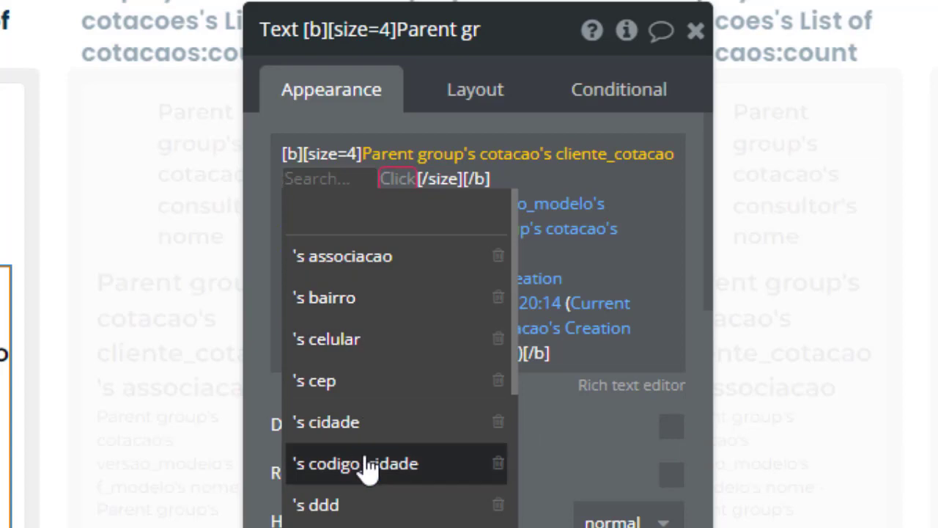
pyautogui.scroll(-2, 367, 462)
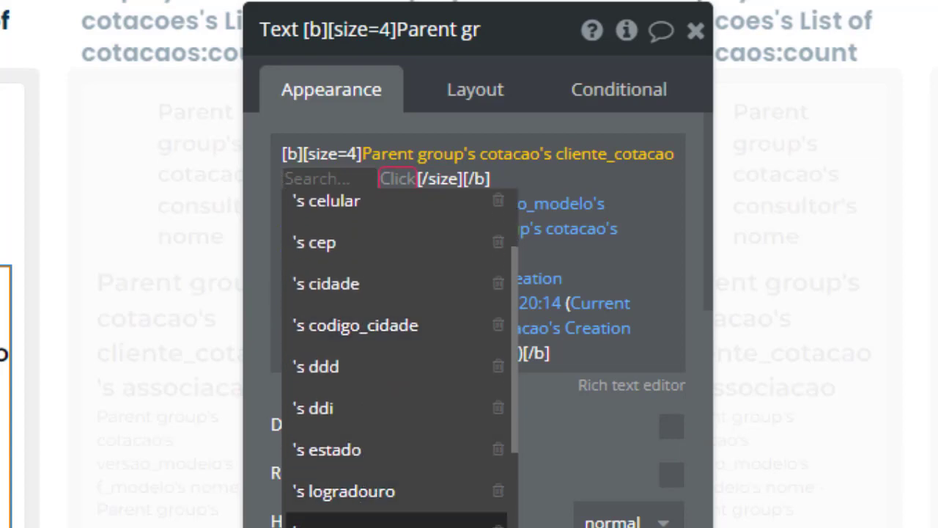
pyautogui.click(403, 522)
pyautogui.click(414, 455)
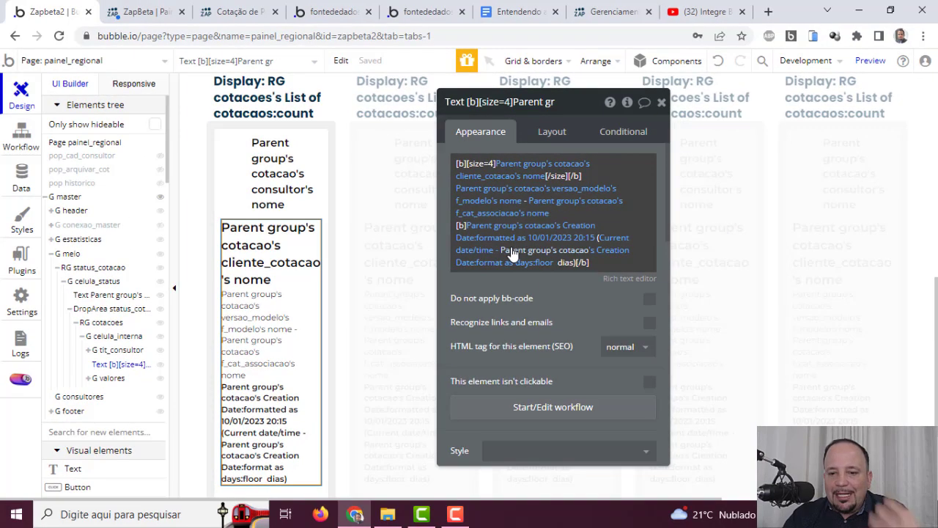
pyautogui.moveTo(393, 334)
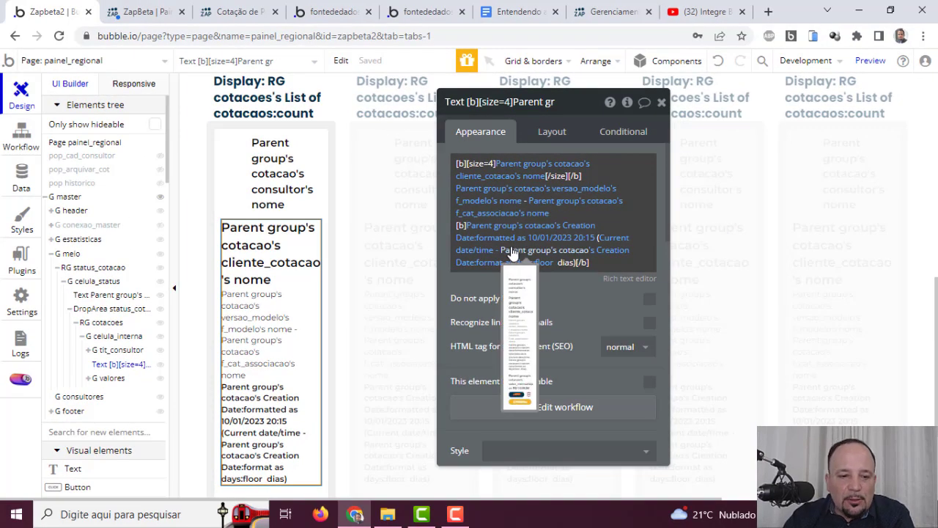